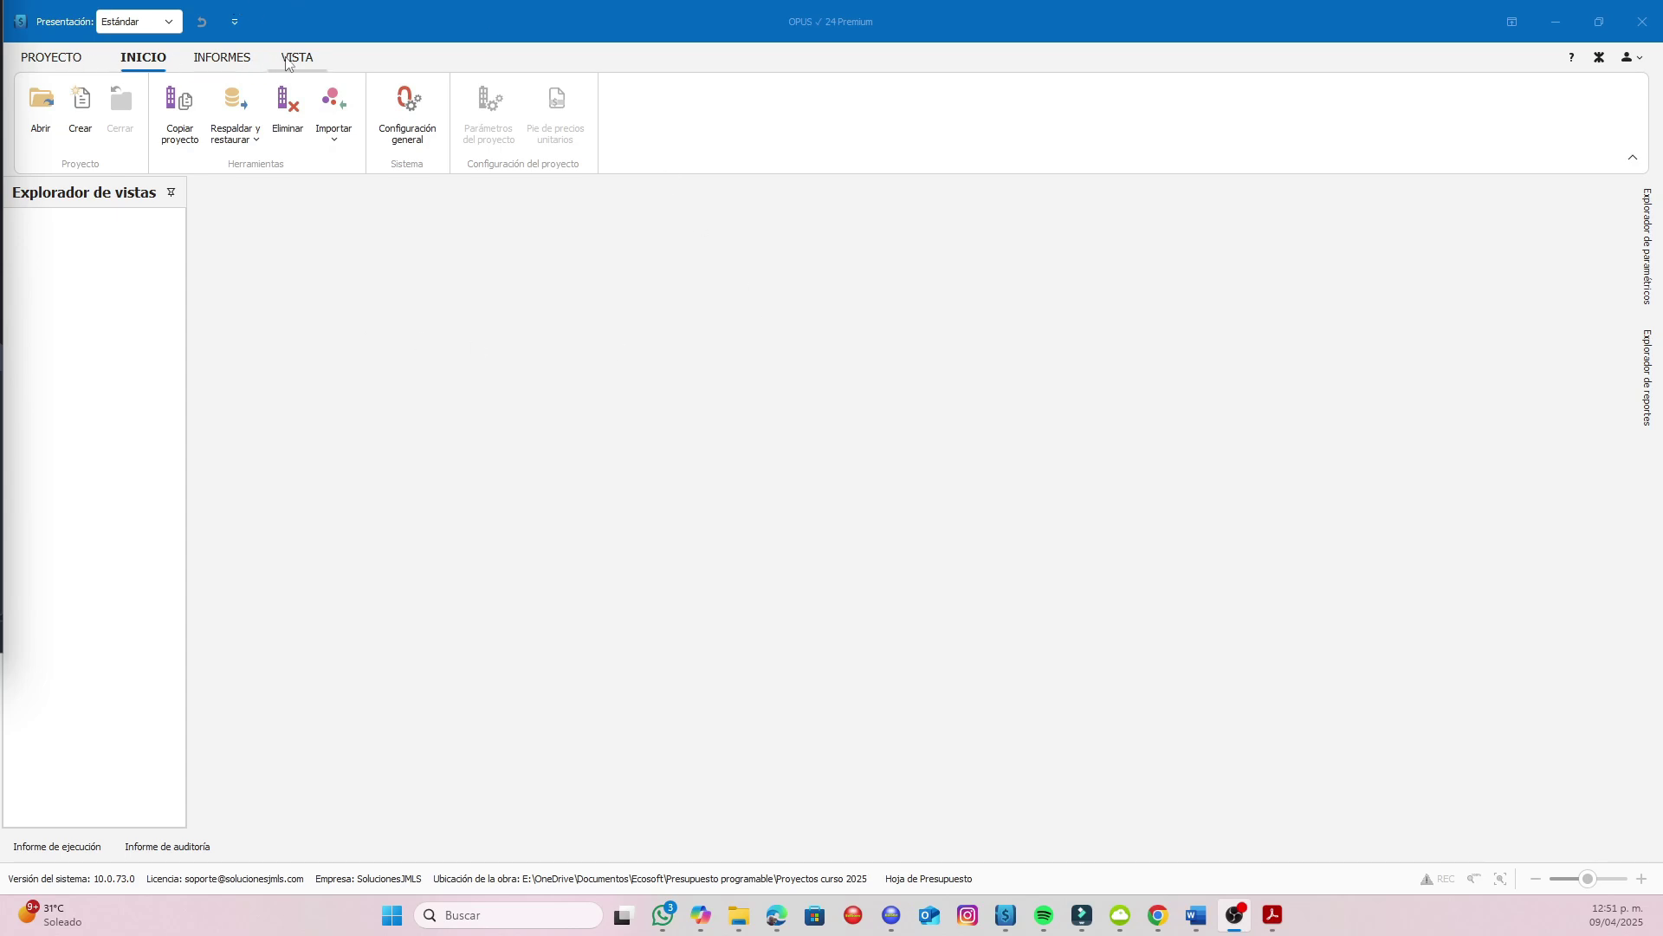
click(52, 57)
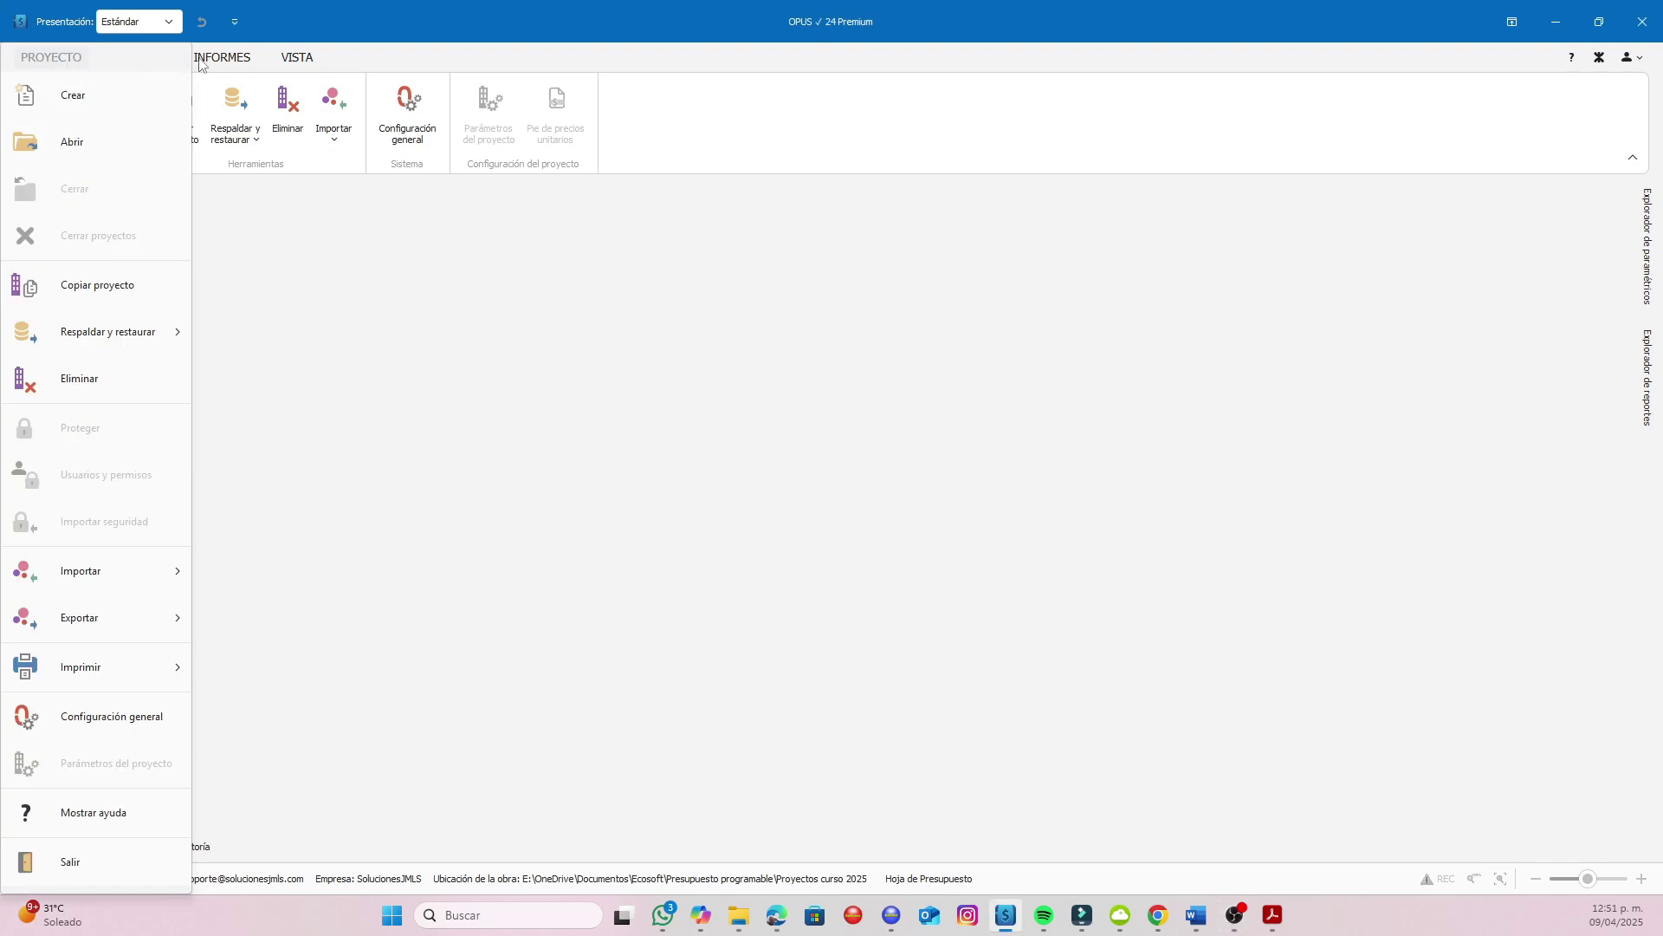
click(247, 67)
click(145, 62)
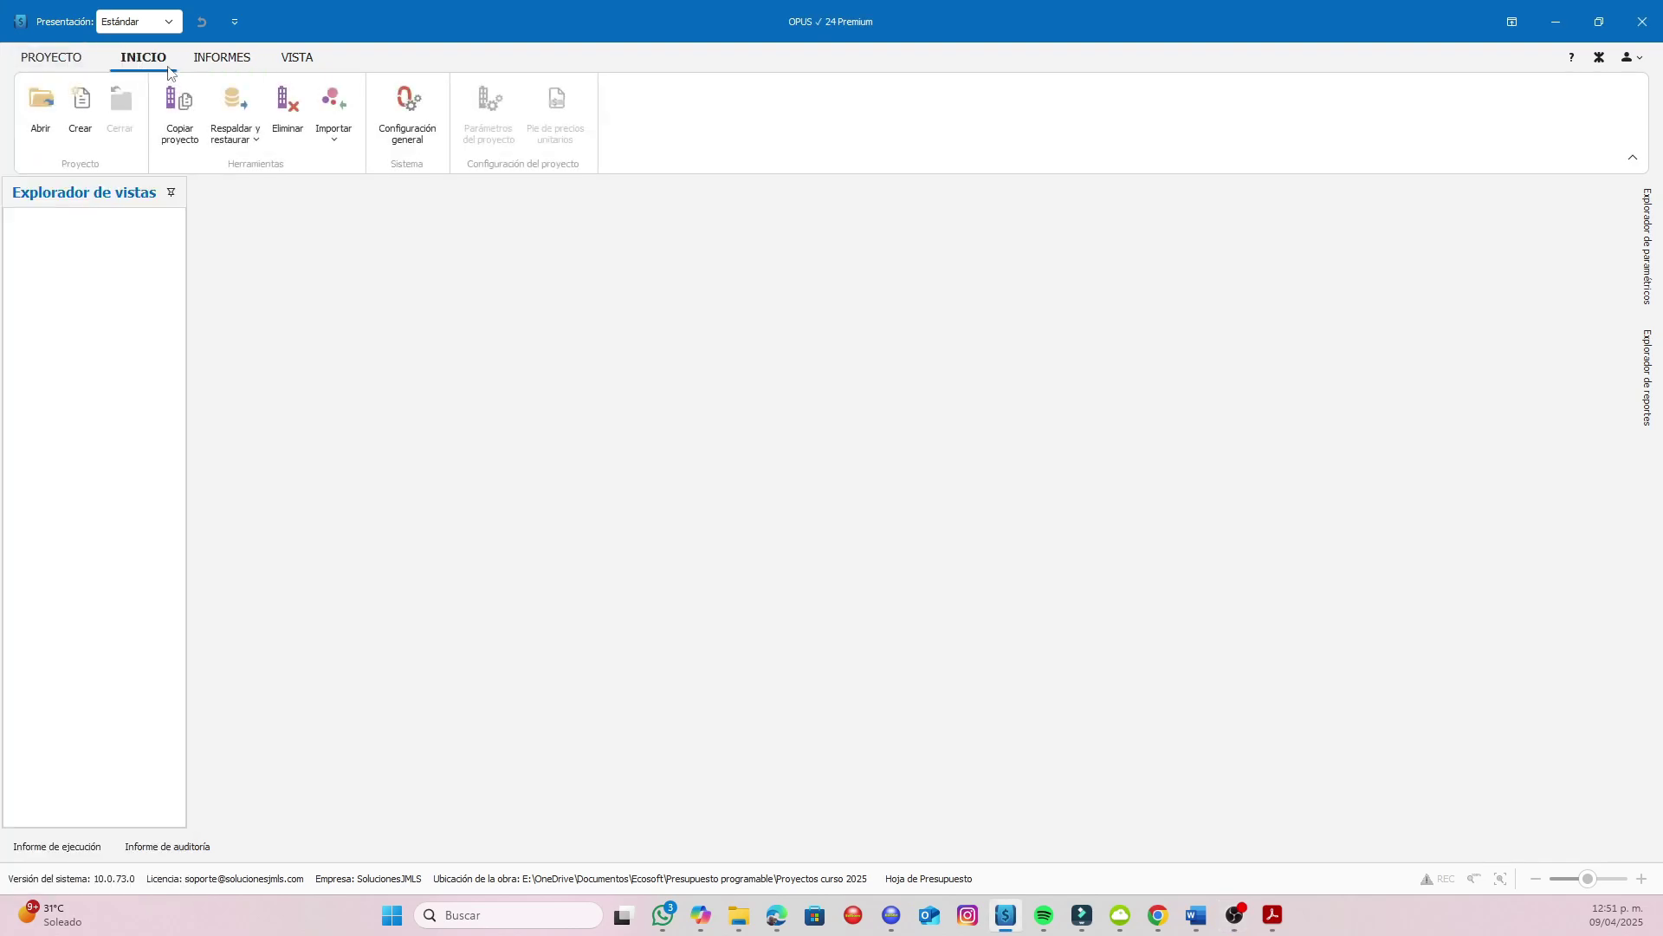
click(238, 66)
click(297, 58)
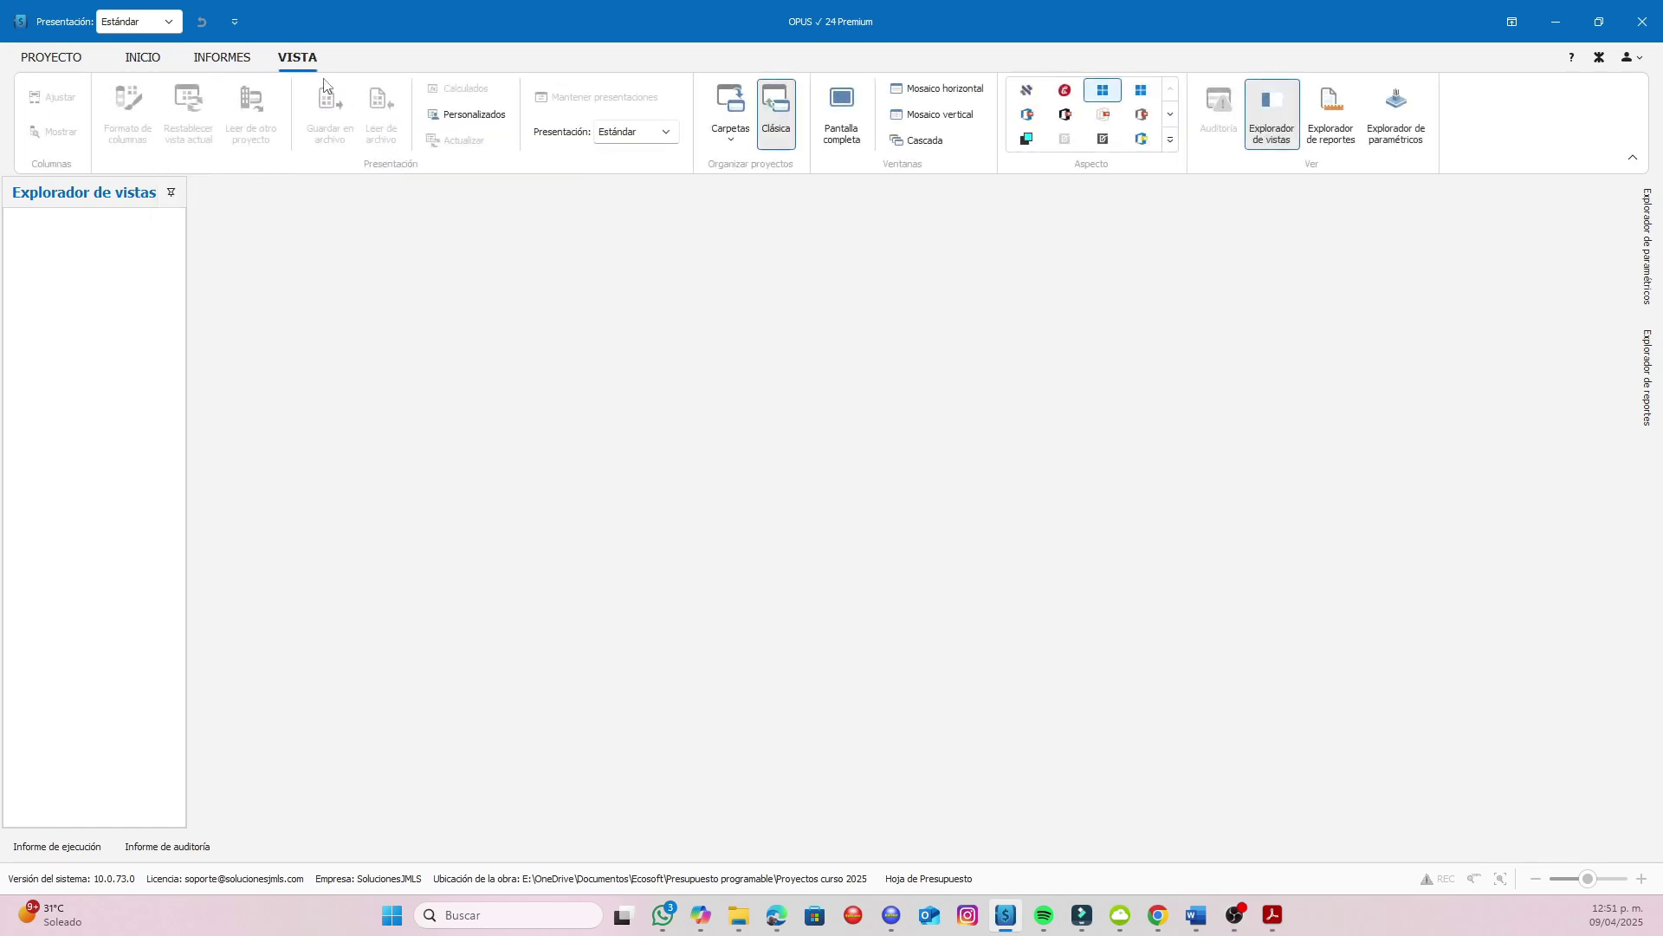
click(147, 66)
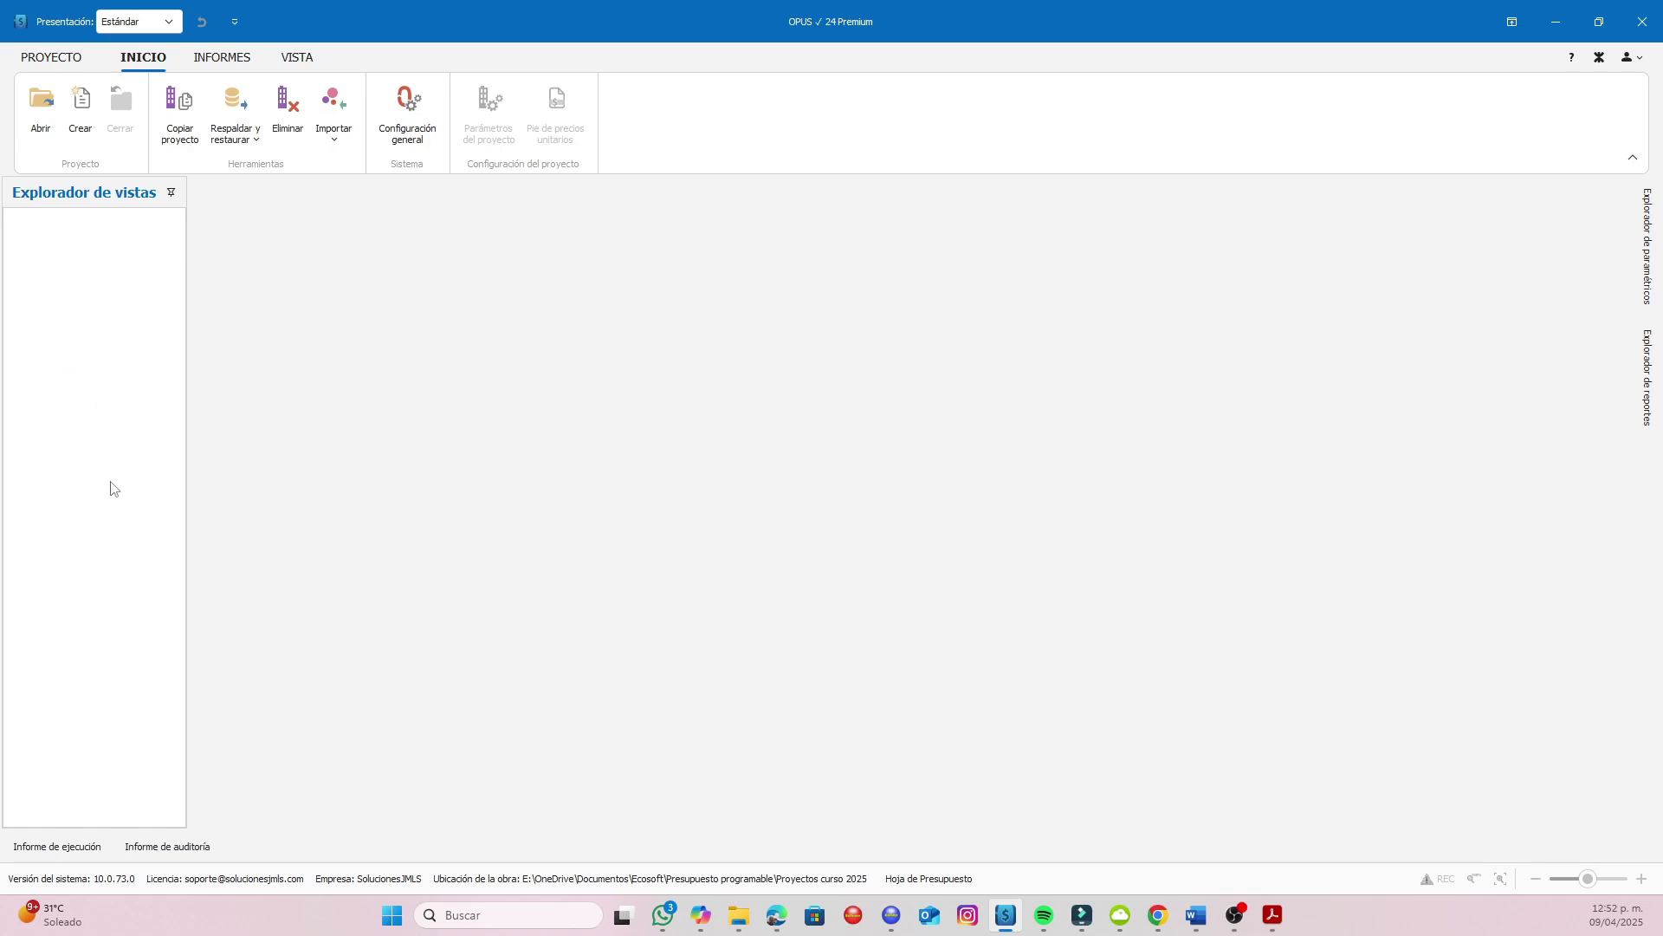
Step: Set the Explorador de vistas to auto-hide, reveal it, and pin it open again
click(171, 197)
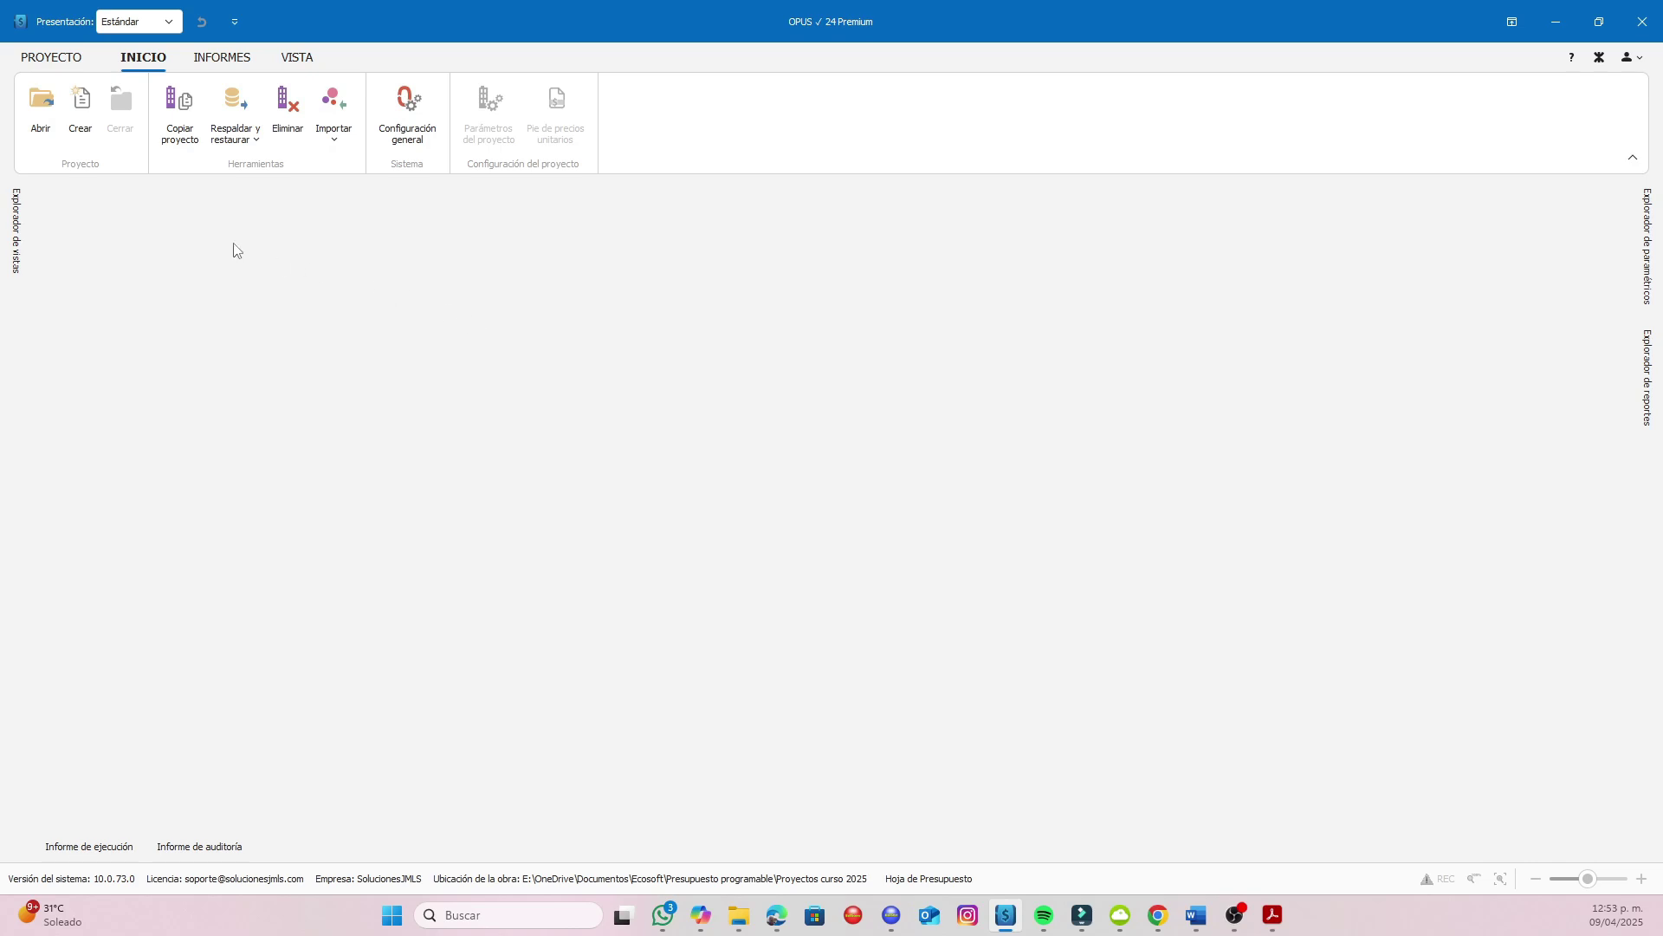
mouse_move(19, 242)
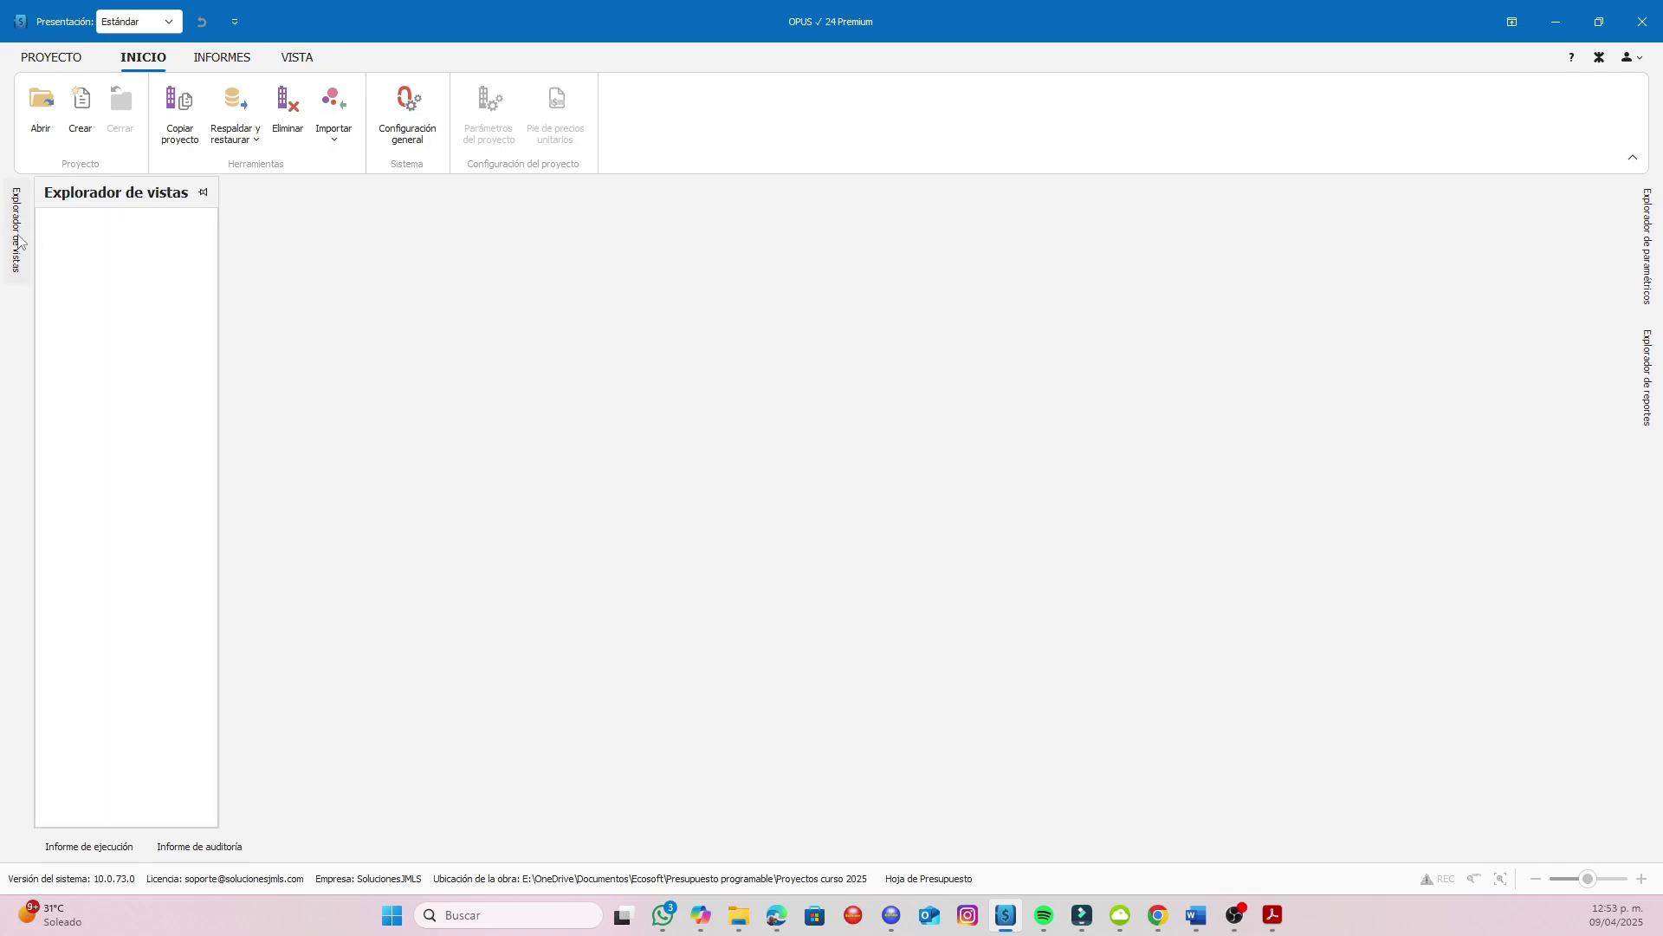
click(205, 191)
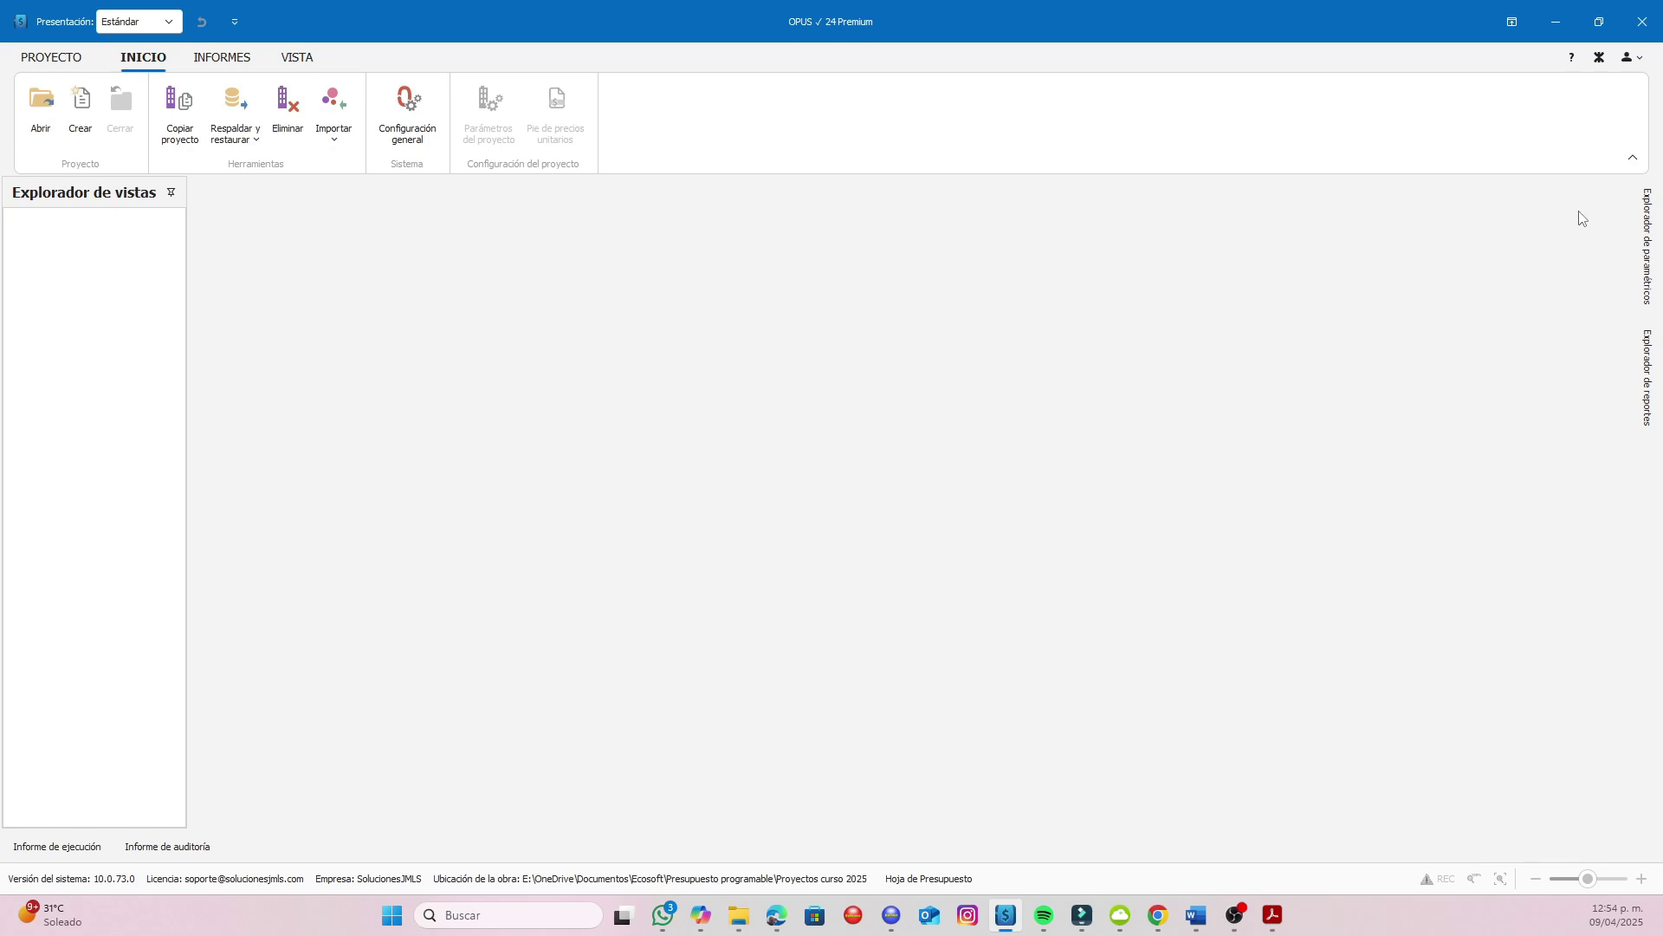
Step: Try the blue, black and white variants of the interface appearance, and return to the blue one
mouse_move(1647, 253)
mouse_move(1655, 392)
click(297, 58)
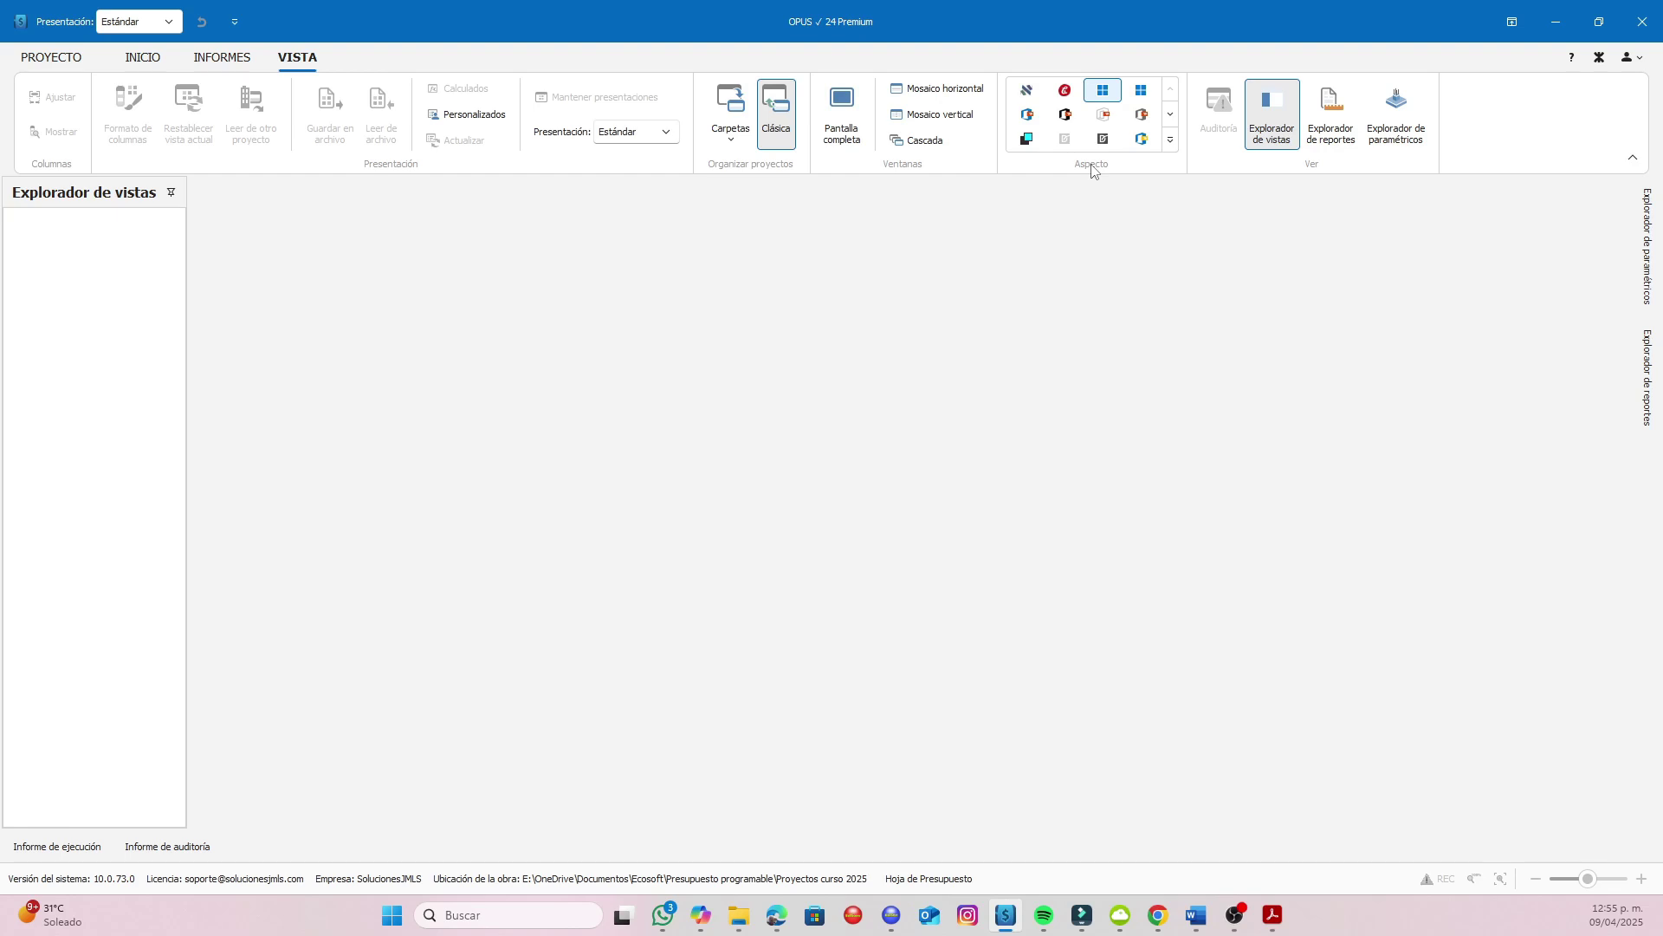
mouse_move(1100, 99)
click(1028, 119)
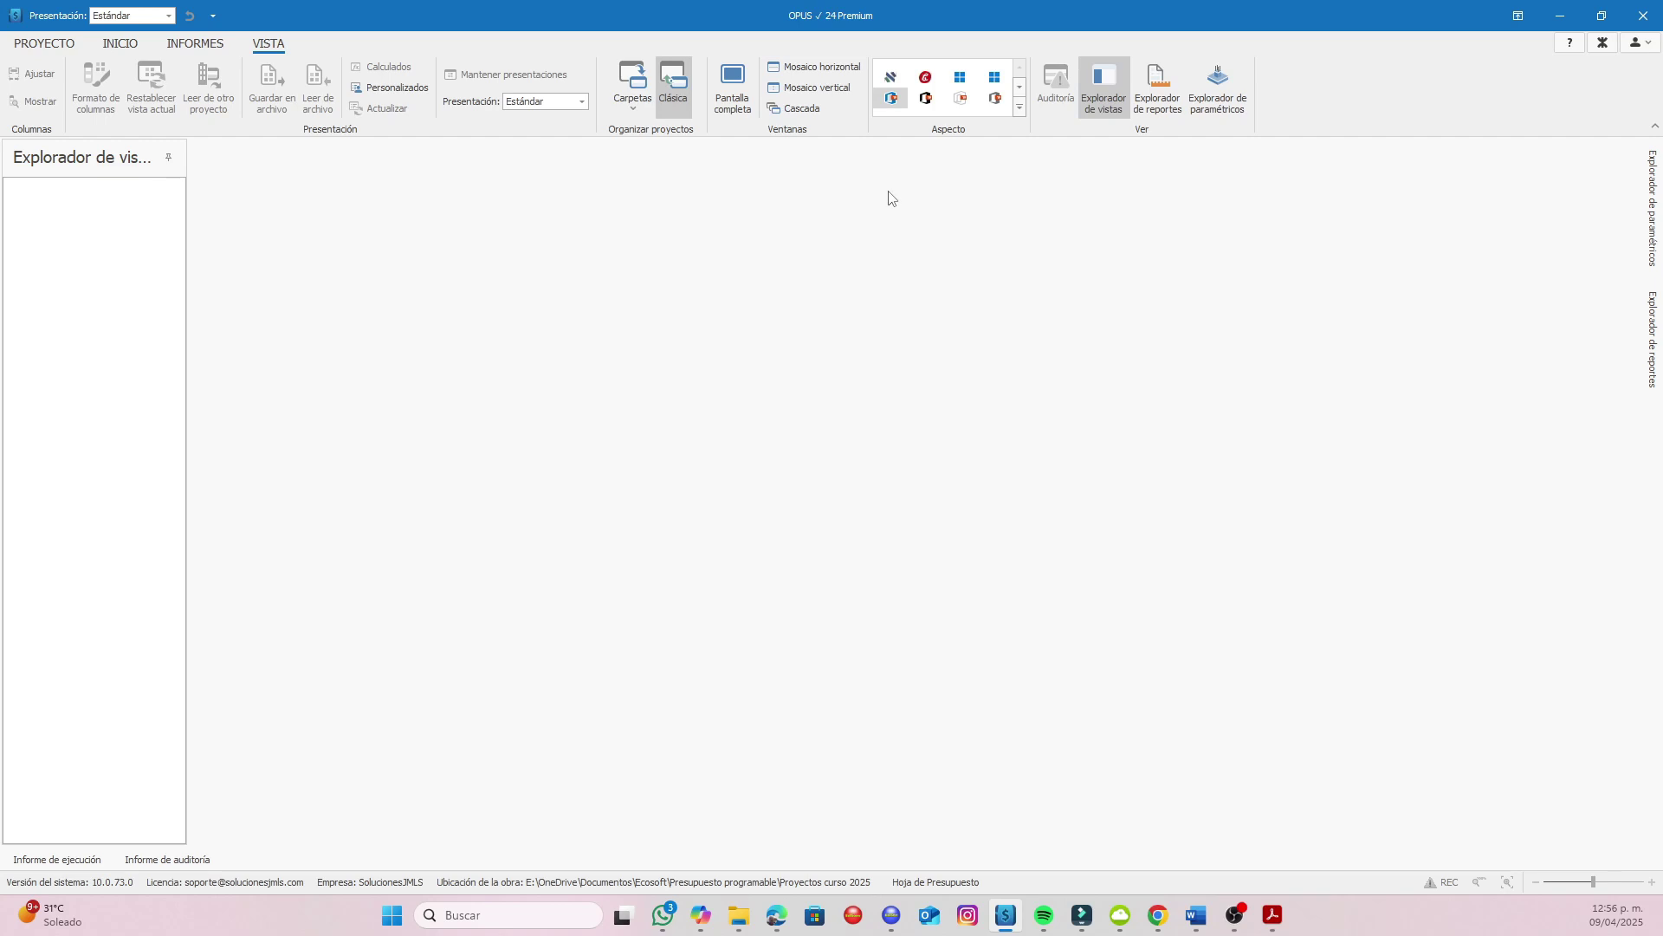
click(926, 98)
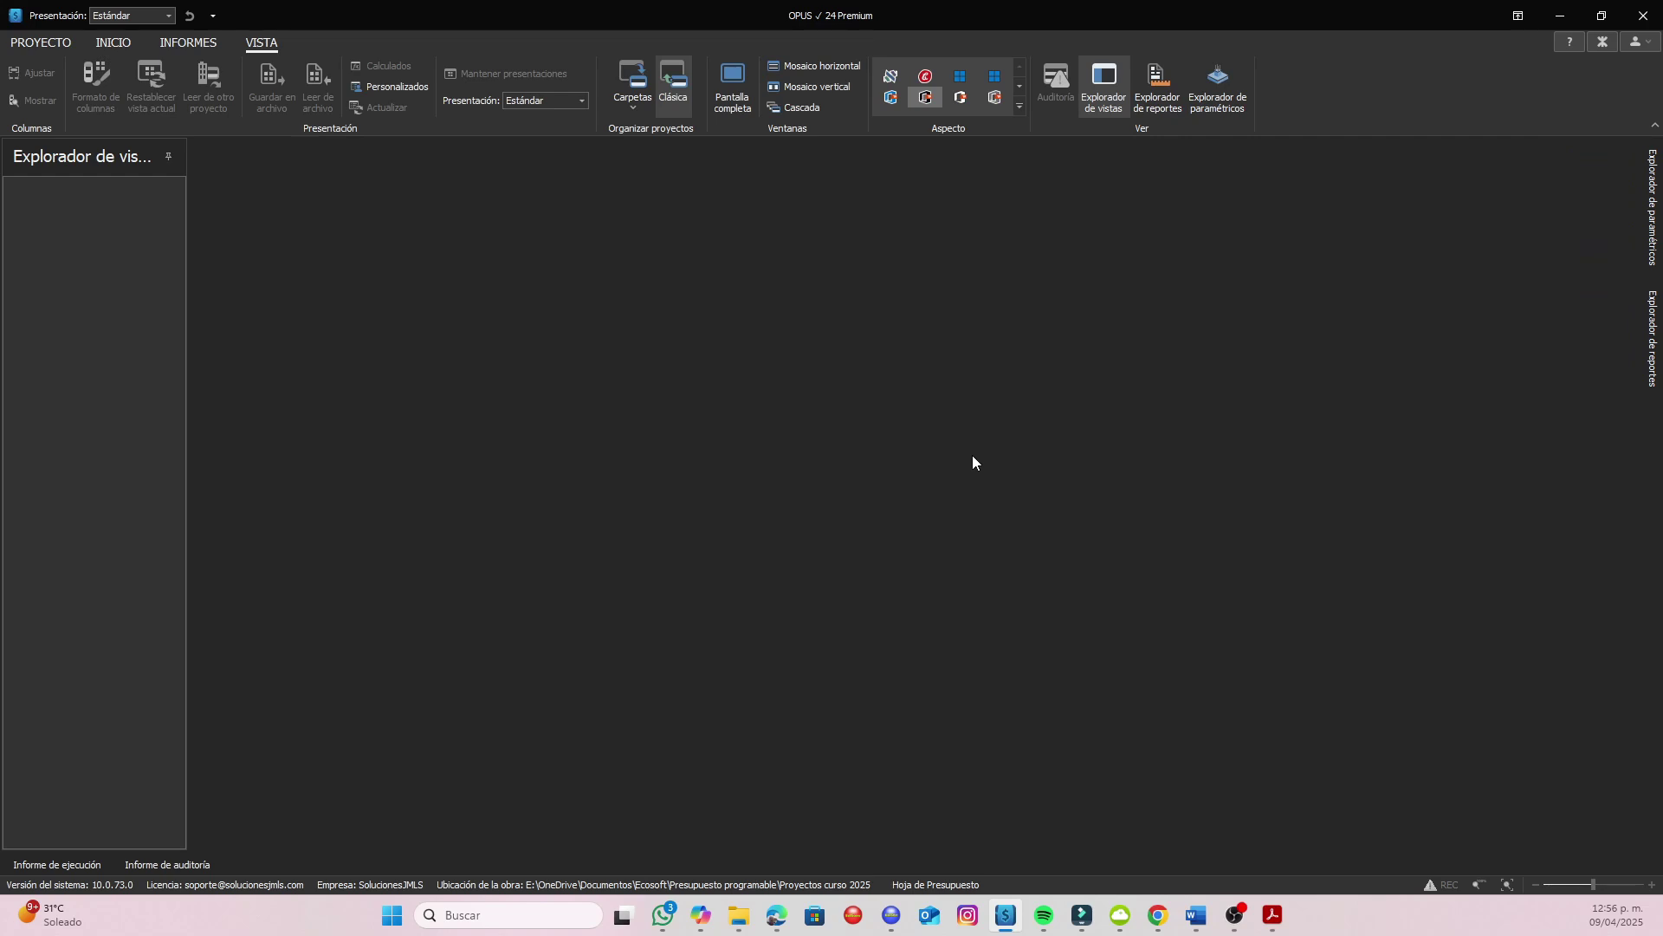
click(960, 100)
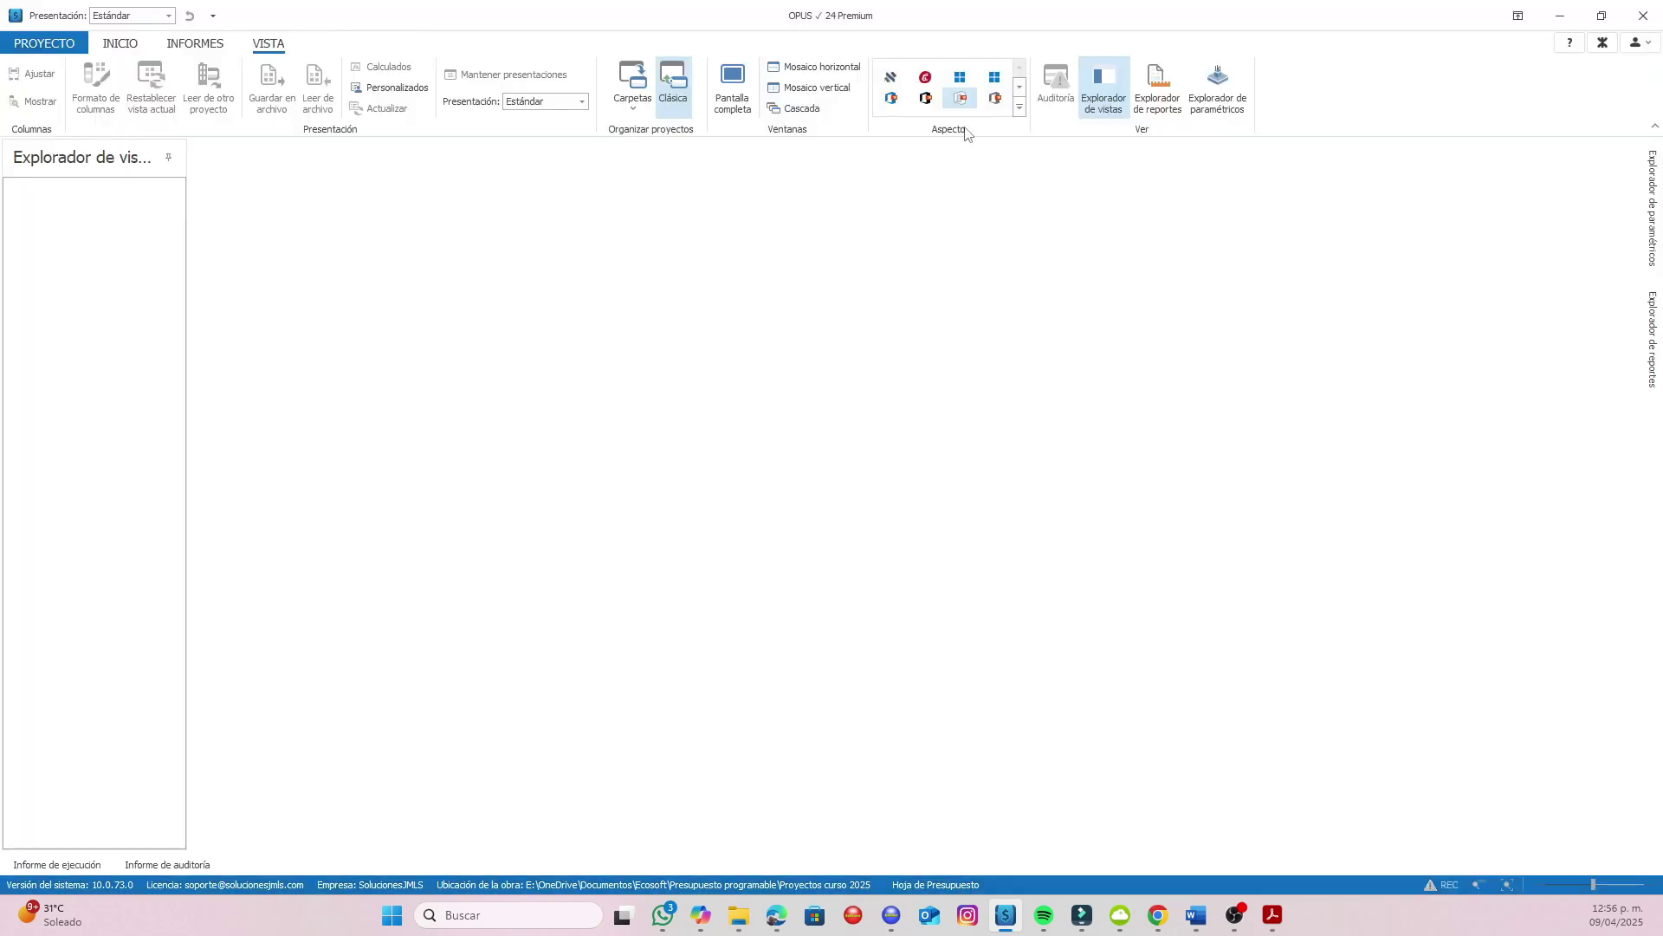
click(898, 100)
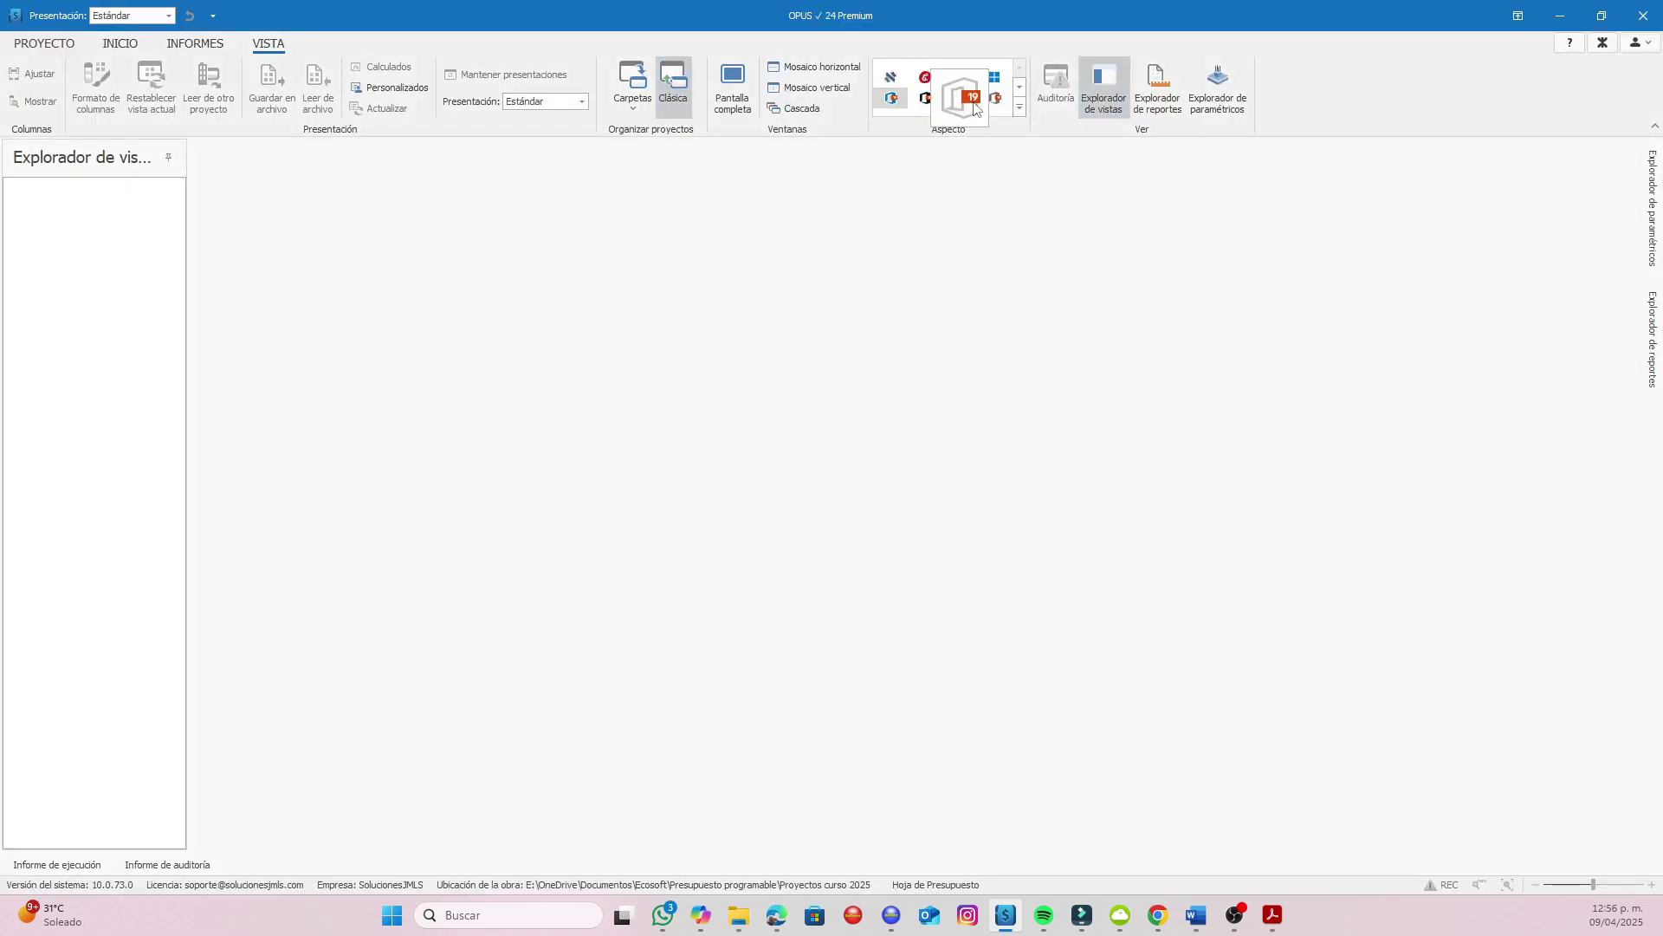
Step: Browse further appearances and try the dark Visual Studio, blue Visual Studio and classic Windows styles
click(1021, 89)
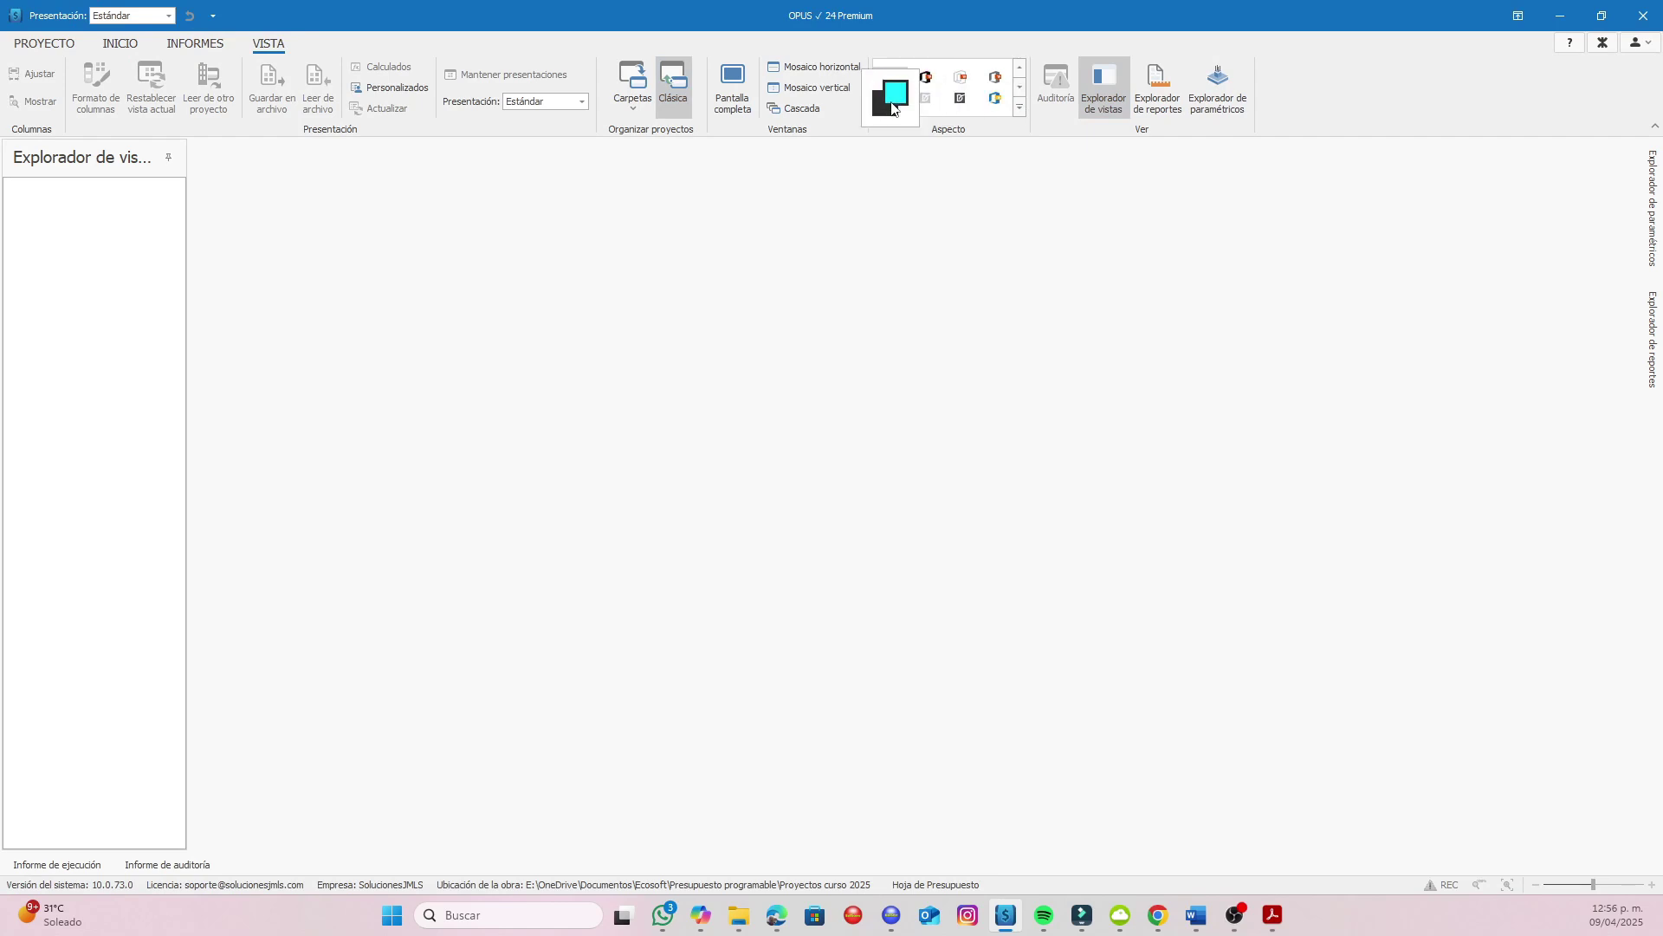
click(1020, 90)
click(1019, 90)
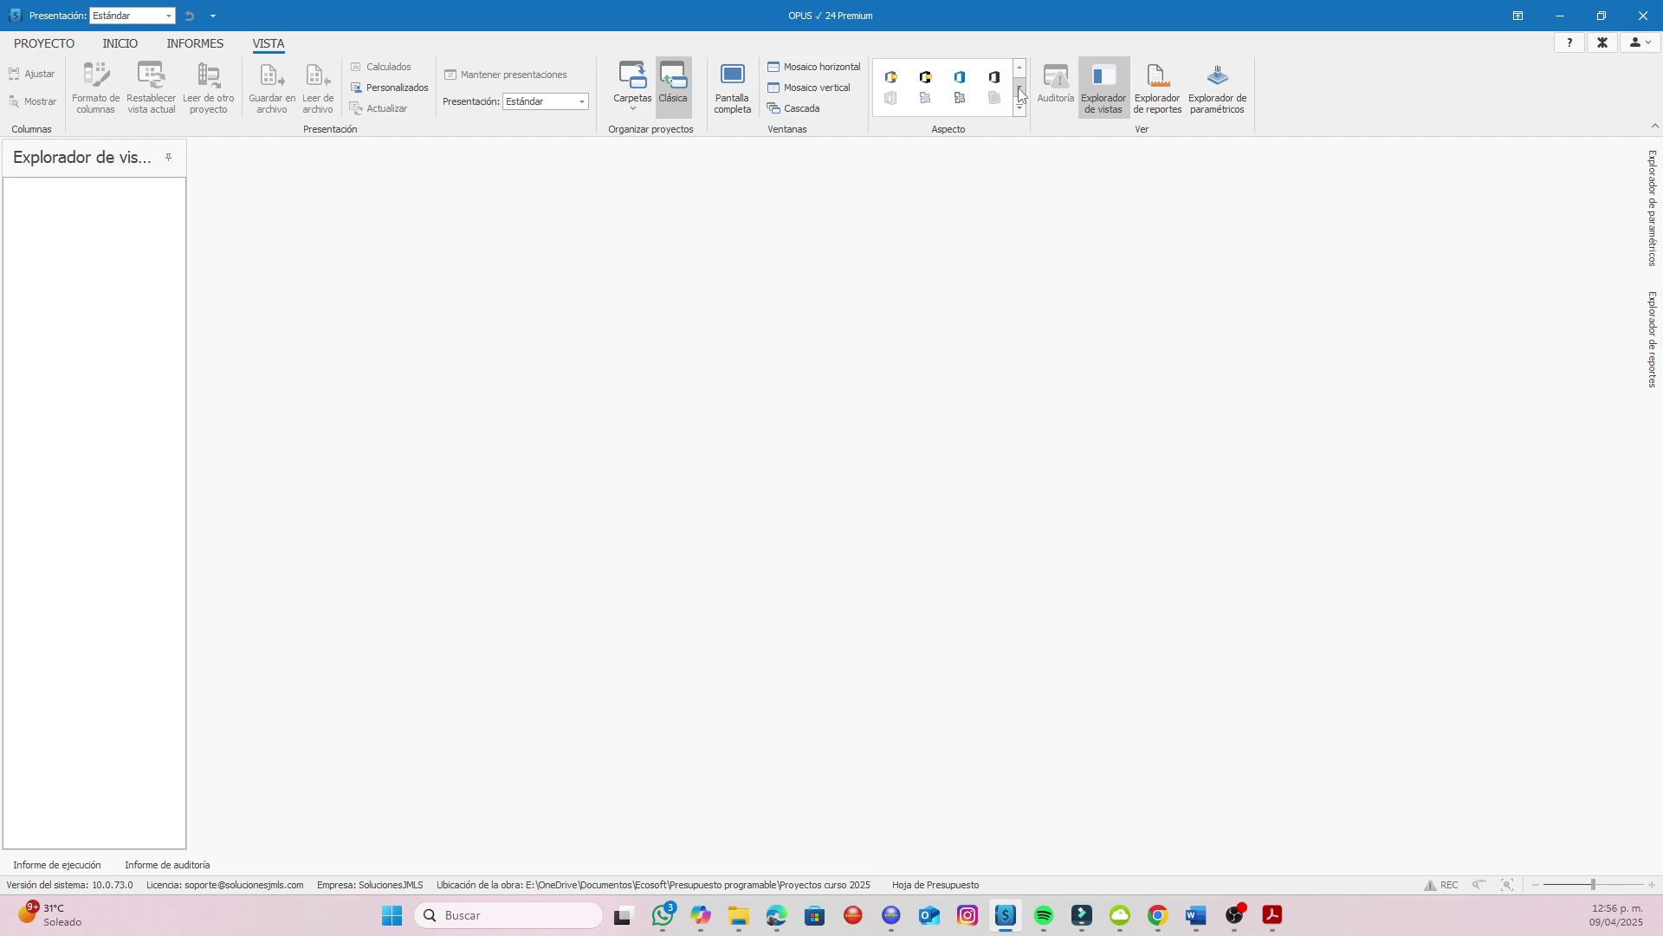
click(1020, 90)
click(932, 105)
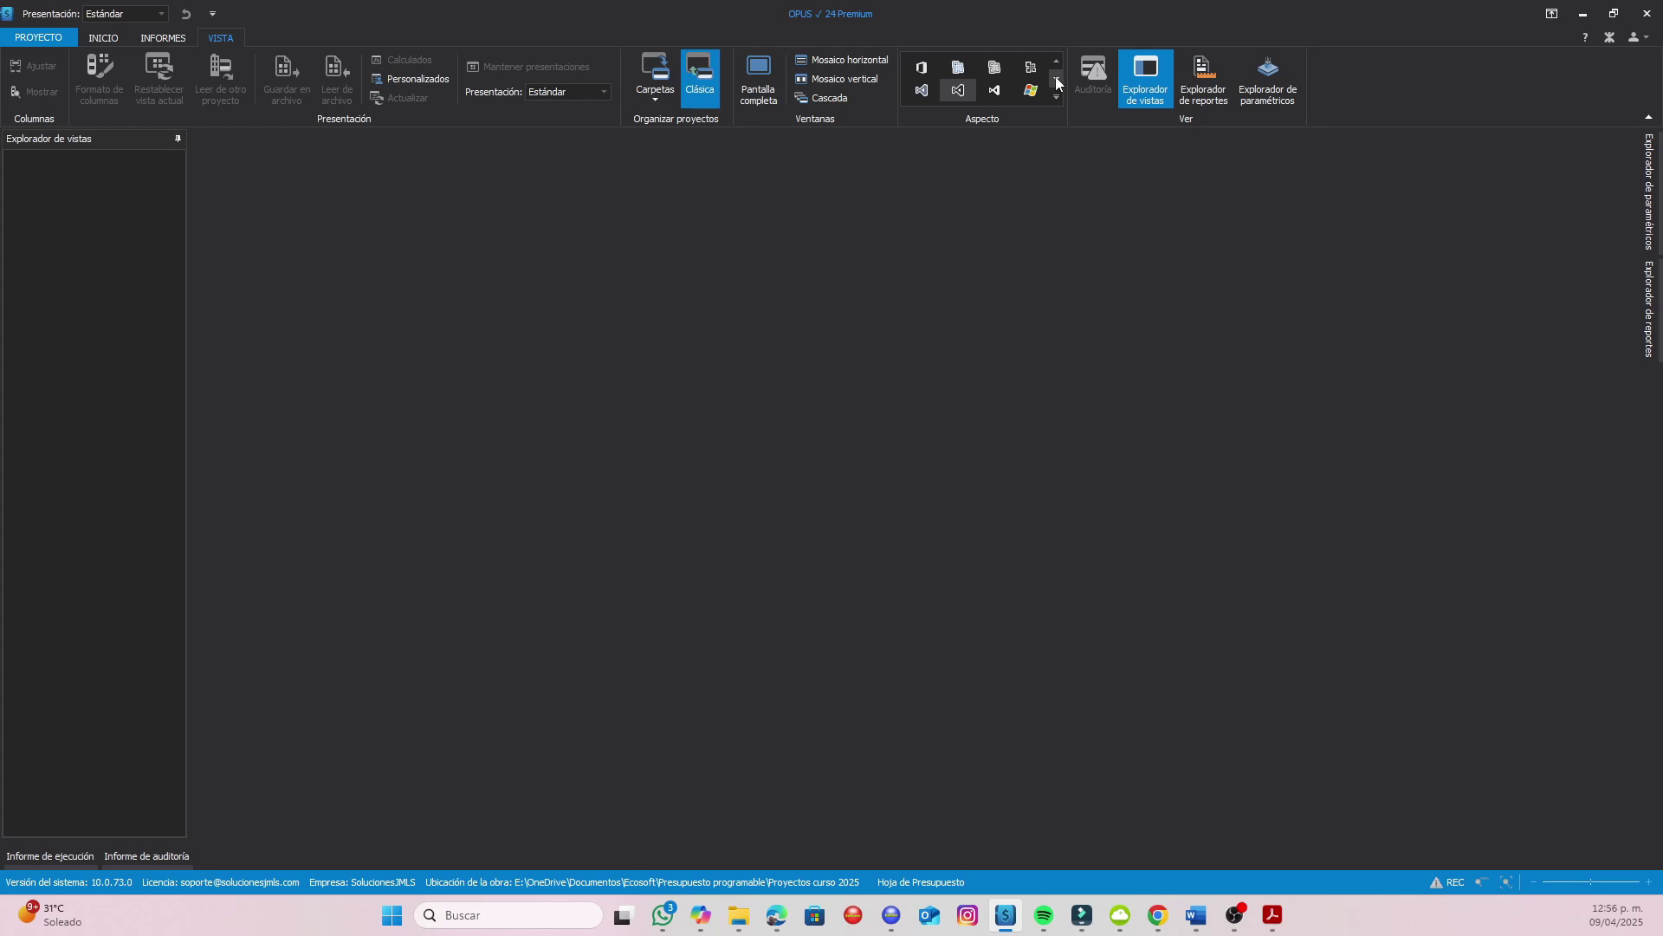
click(922, 90)
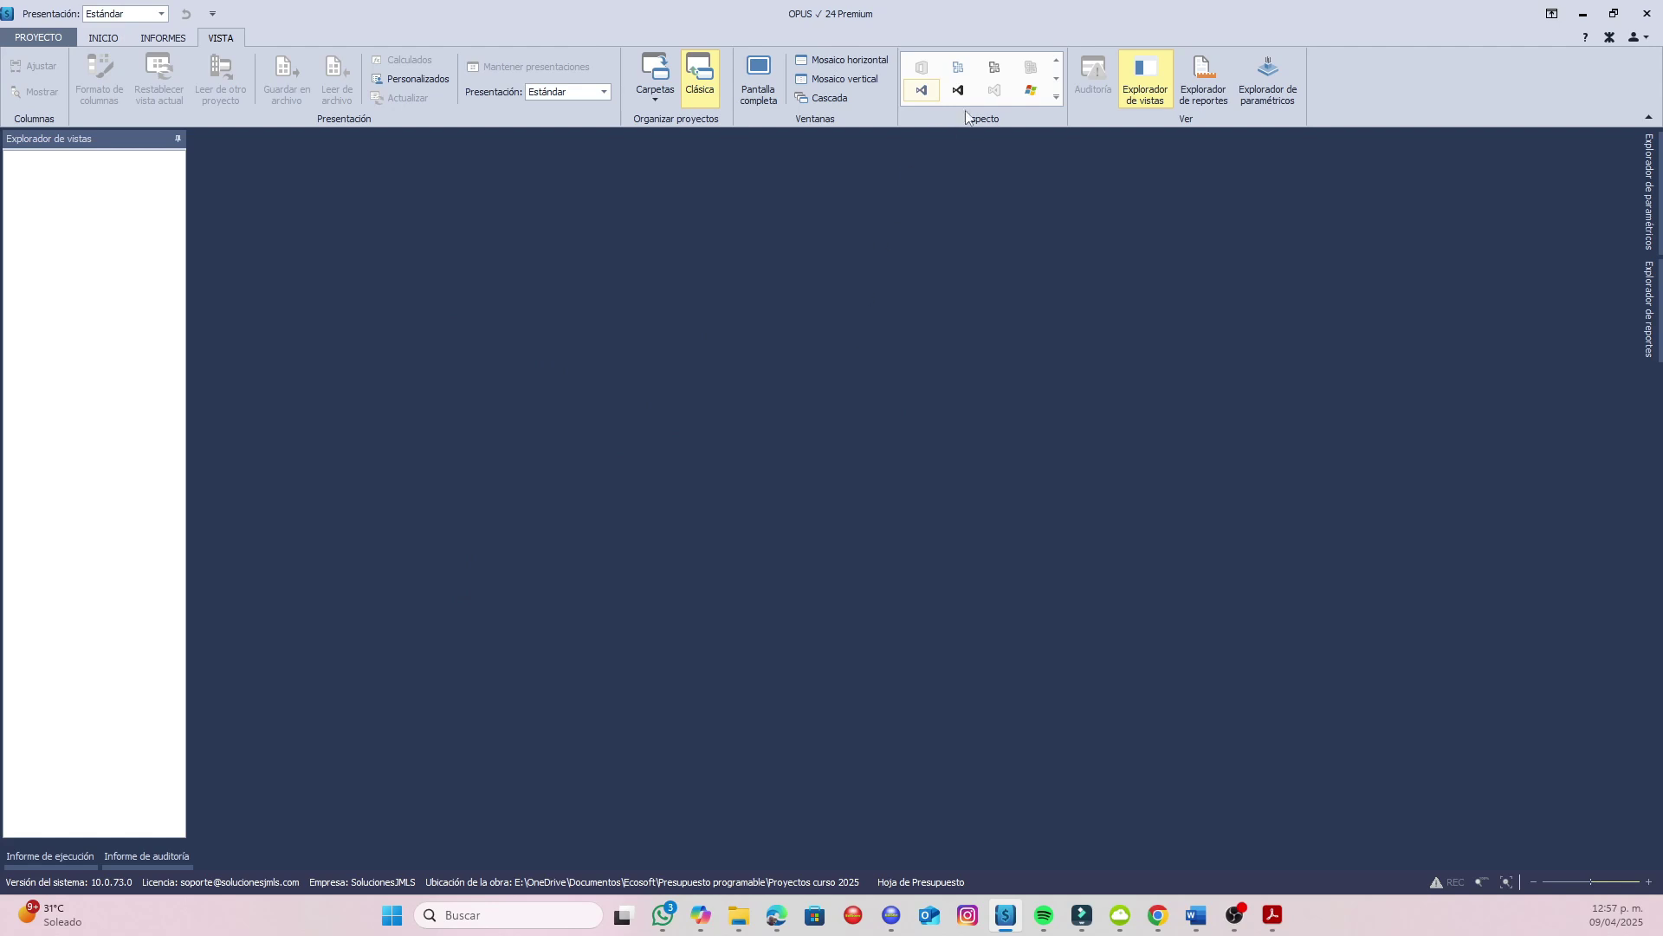
click(1031, 98)
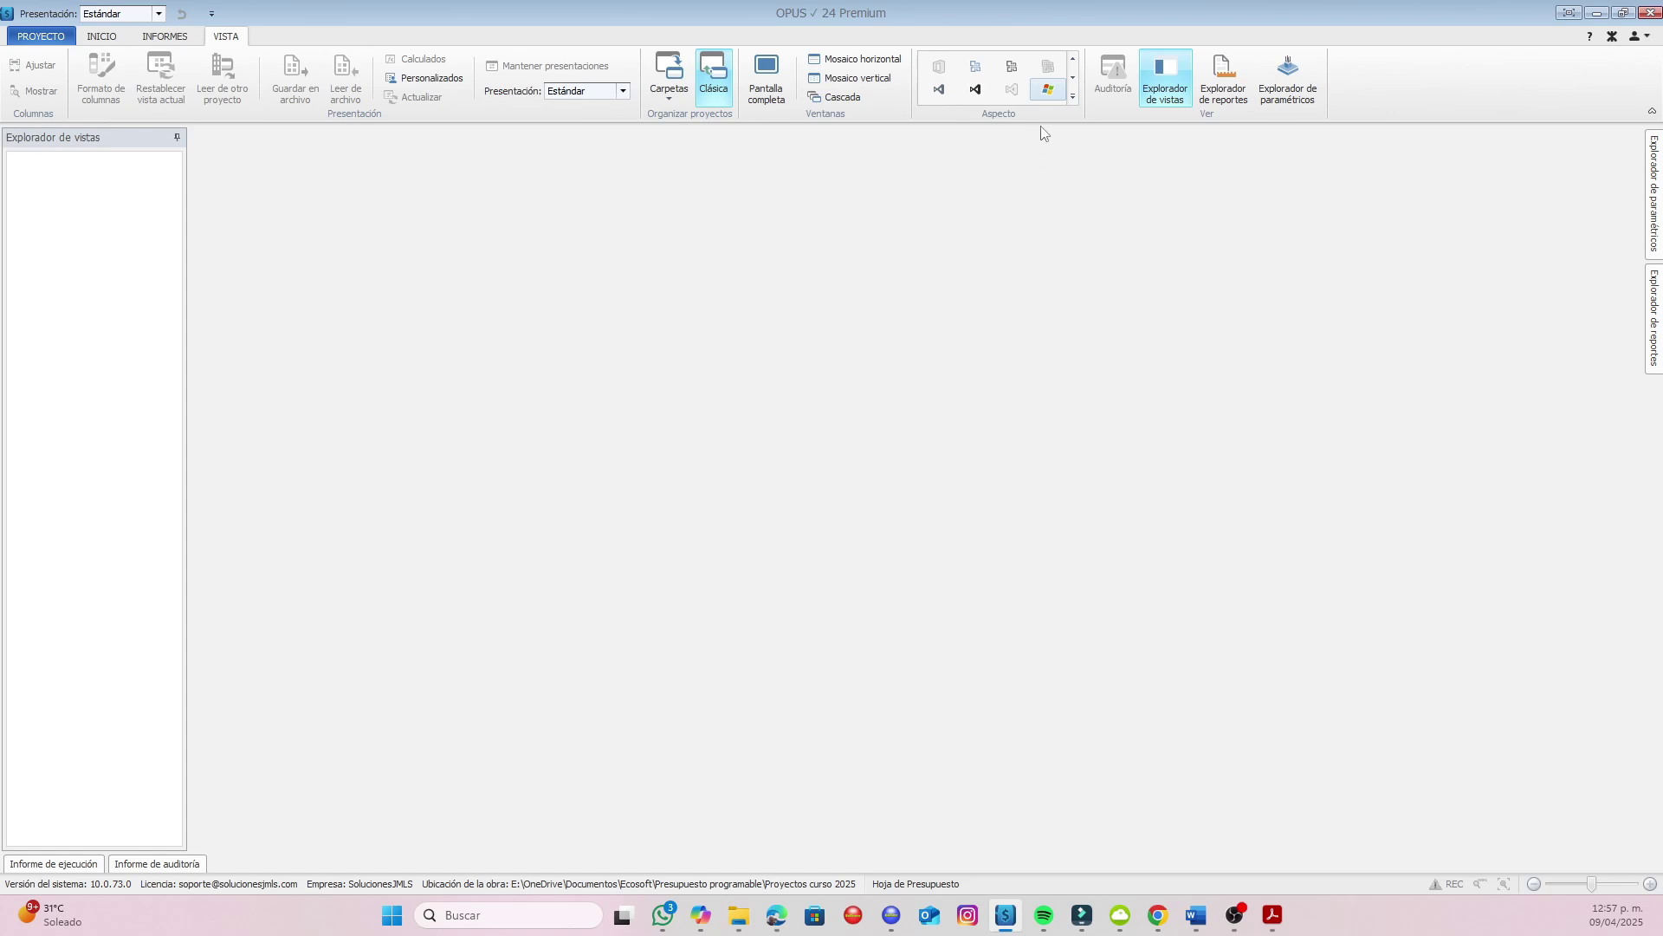
Step: Try the Office 2007 Green appearance, its black counterpart, and another skin from the same gallery
click(1073, 79)
click(1073, 79)
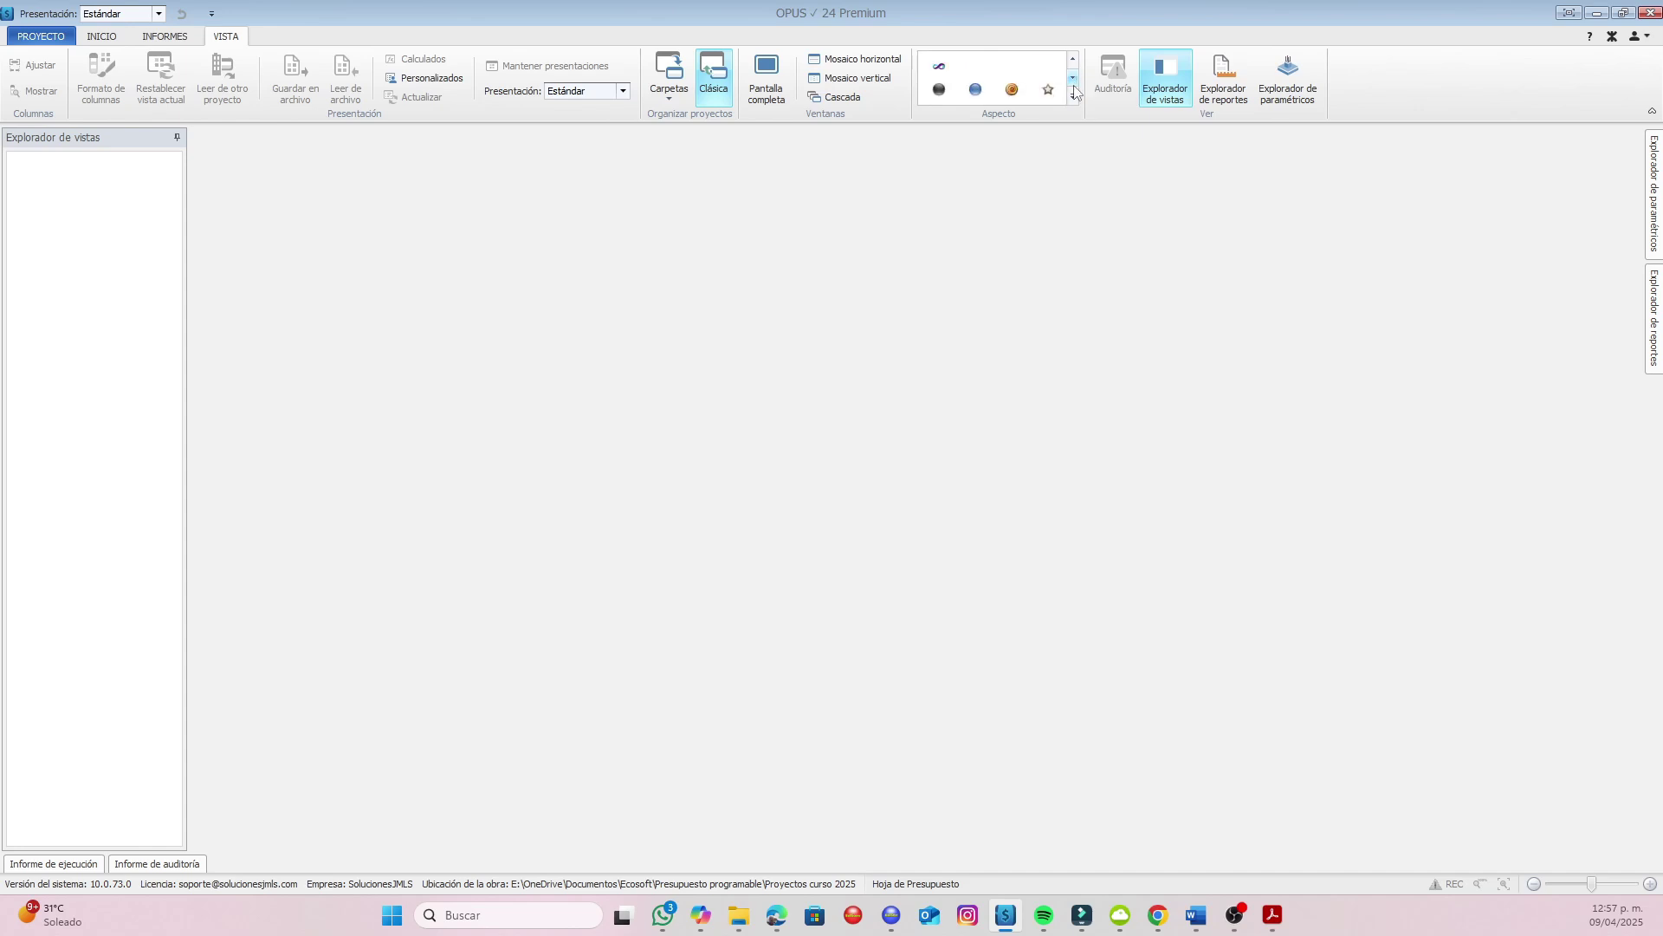
click(1074, 79)
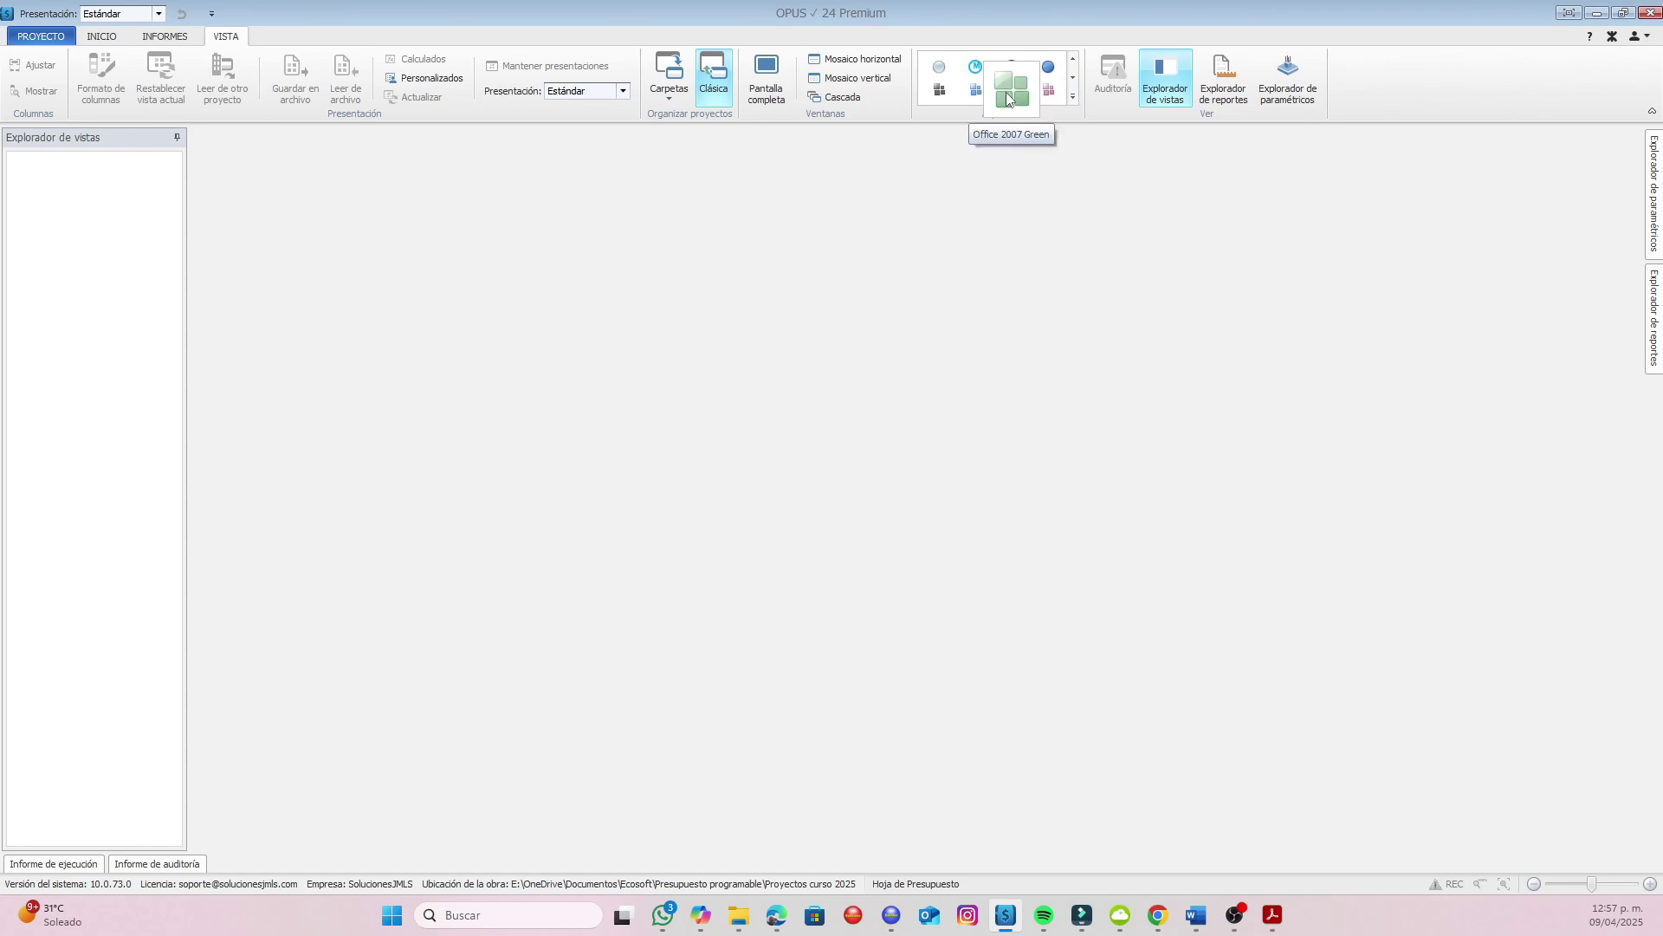
click(1008, 99)
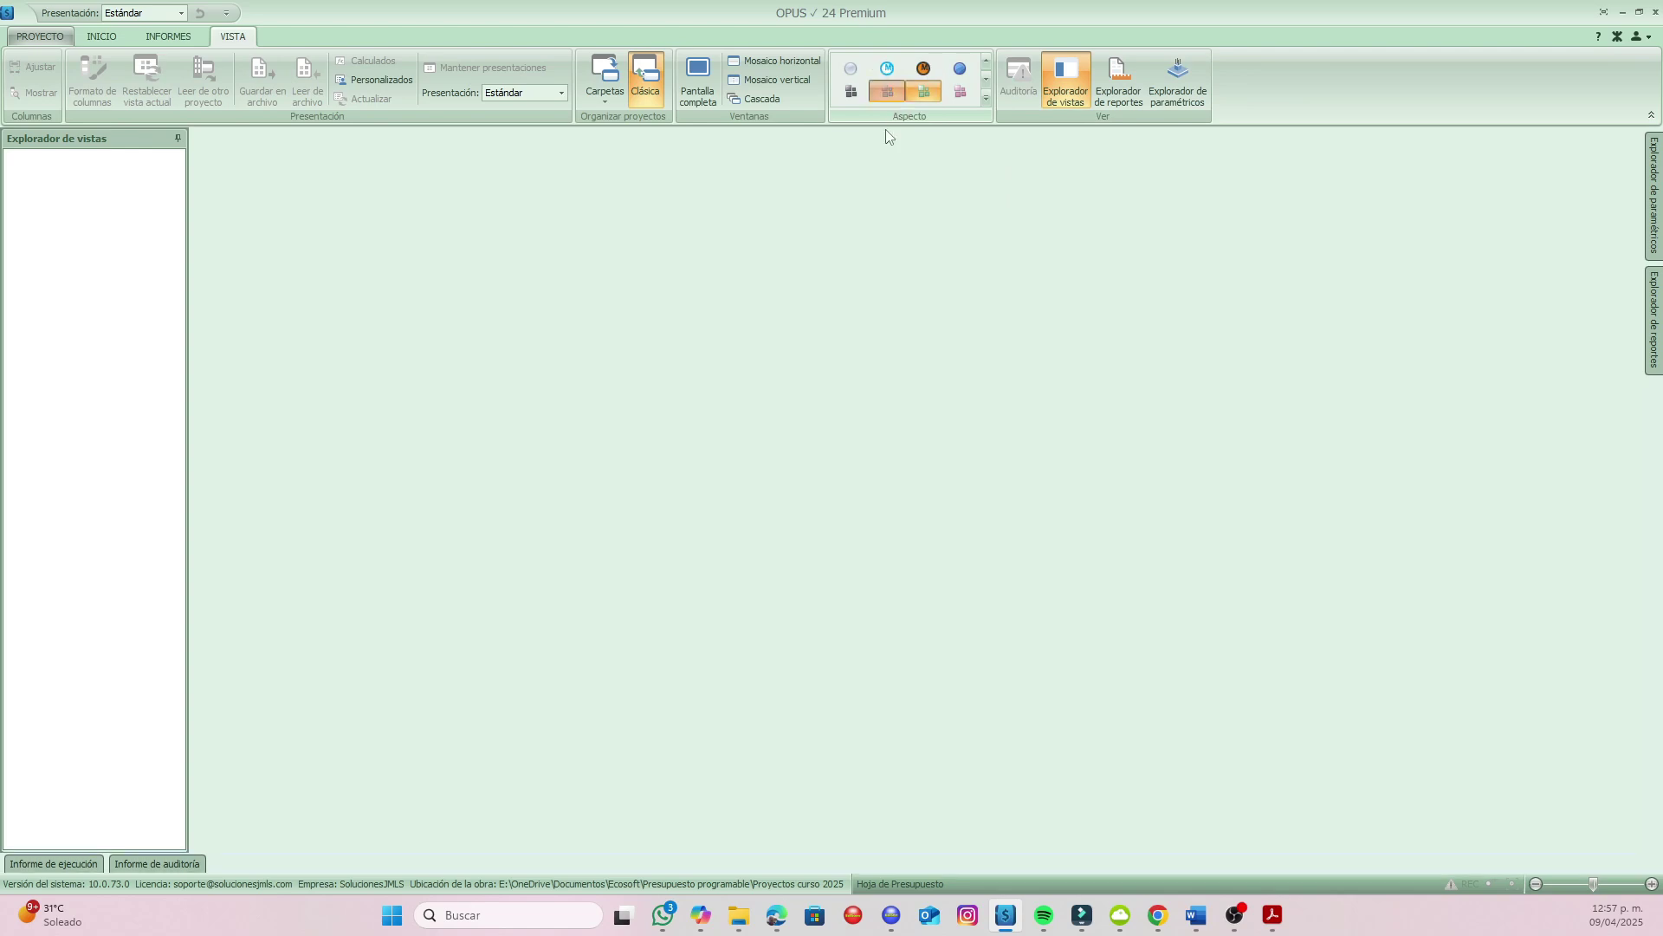
click(853, 97)
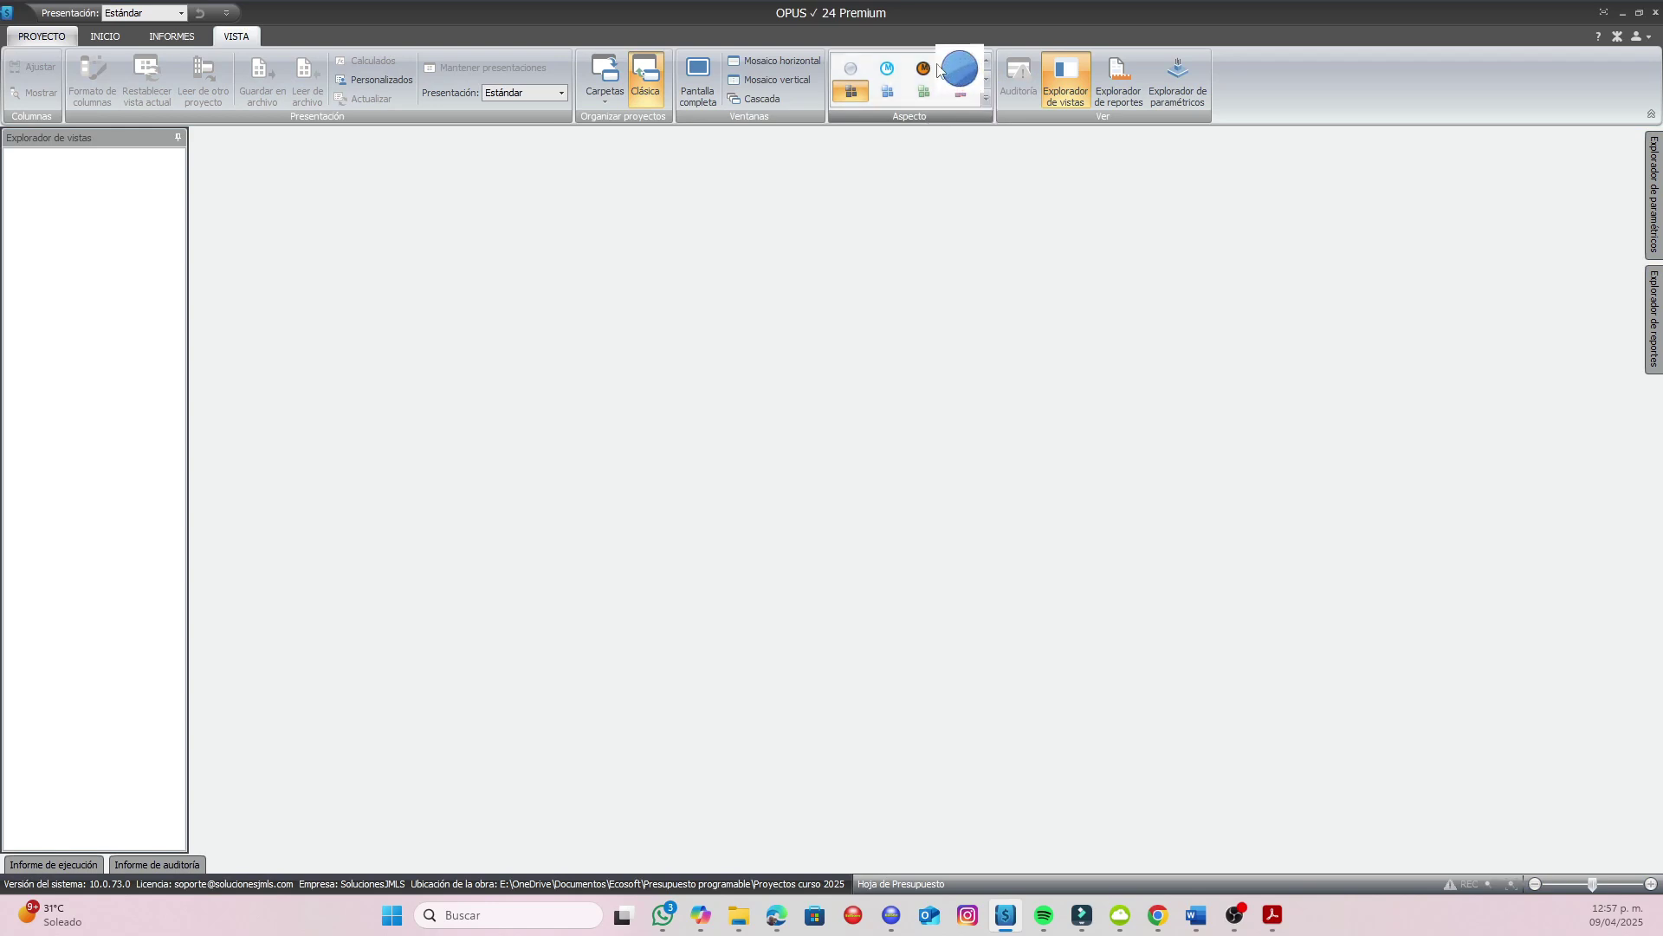
click(986, 64)
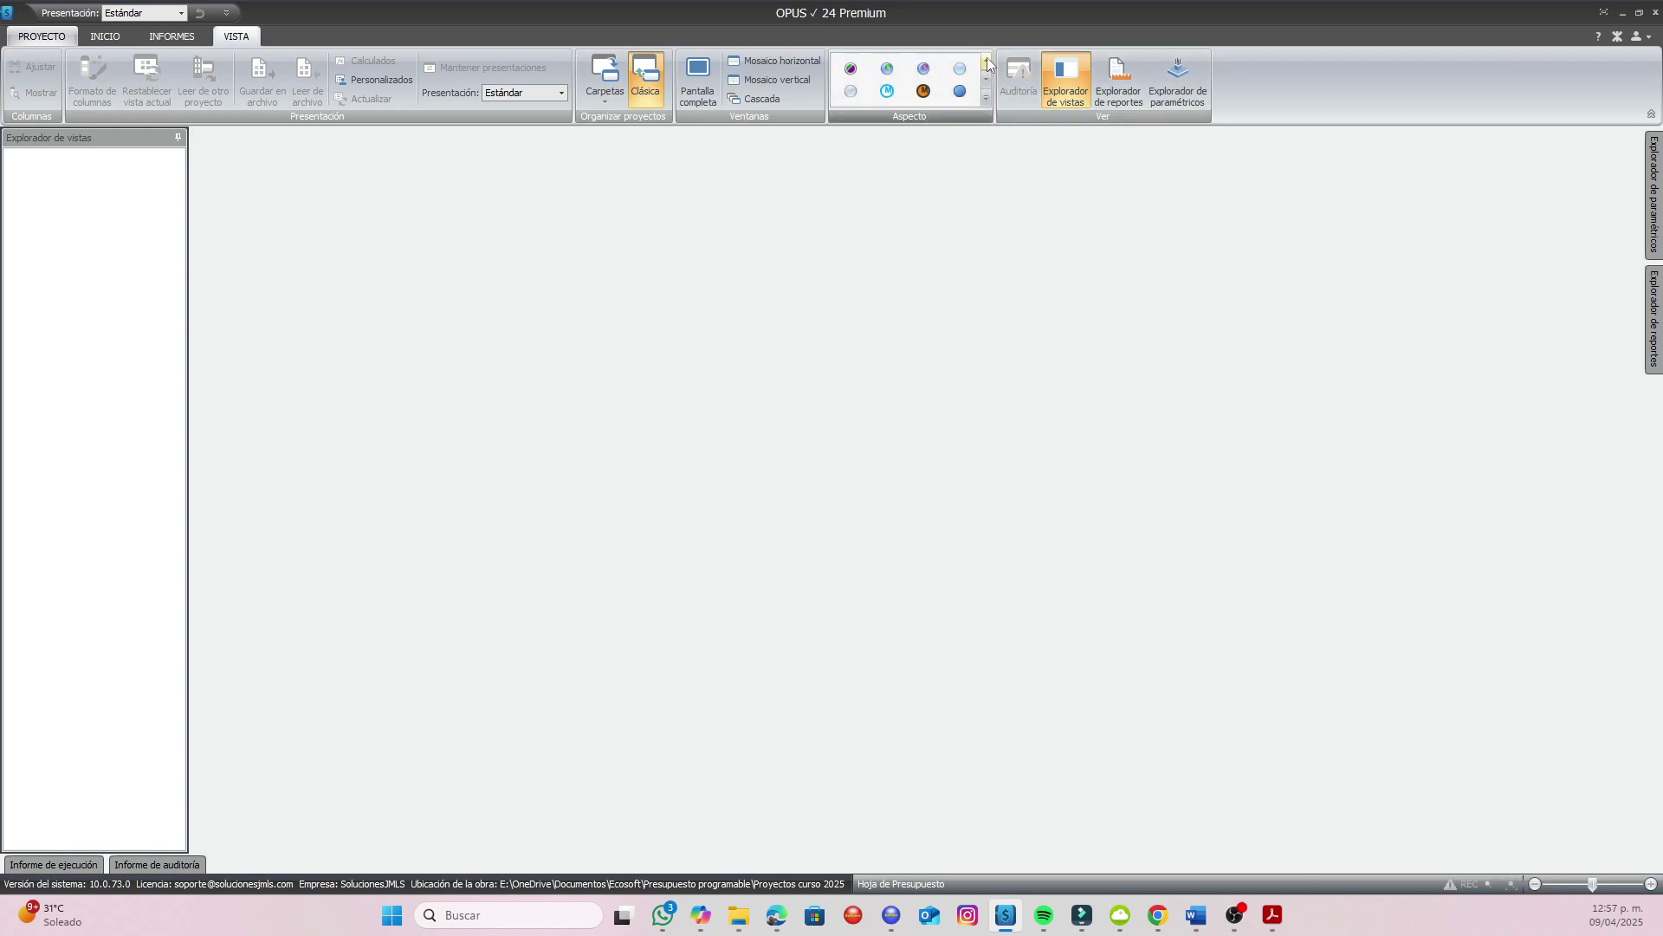
click(987, 63)
click(922, 66)
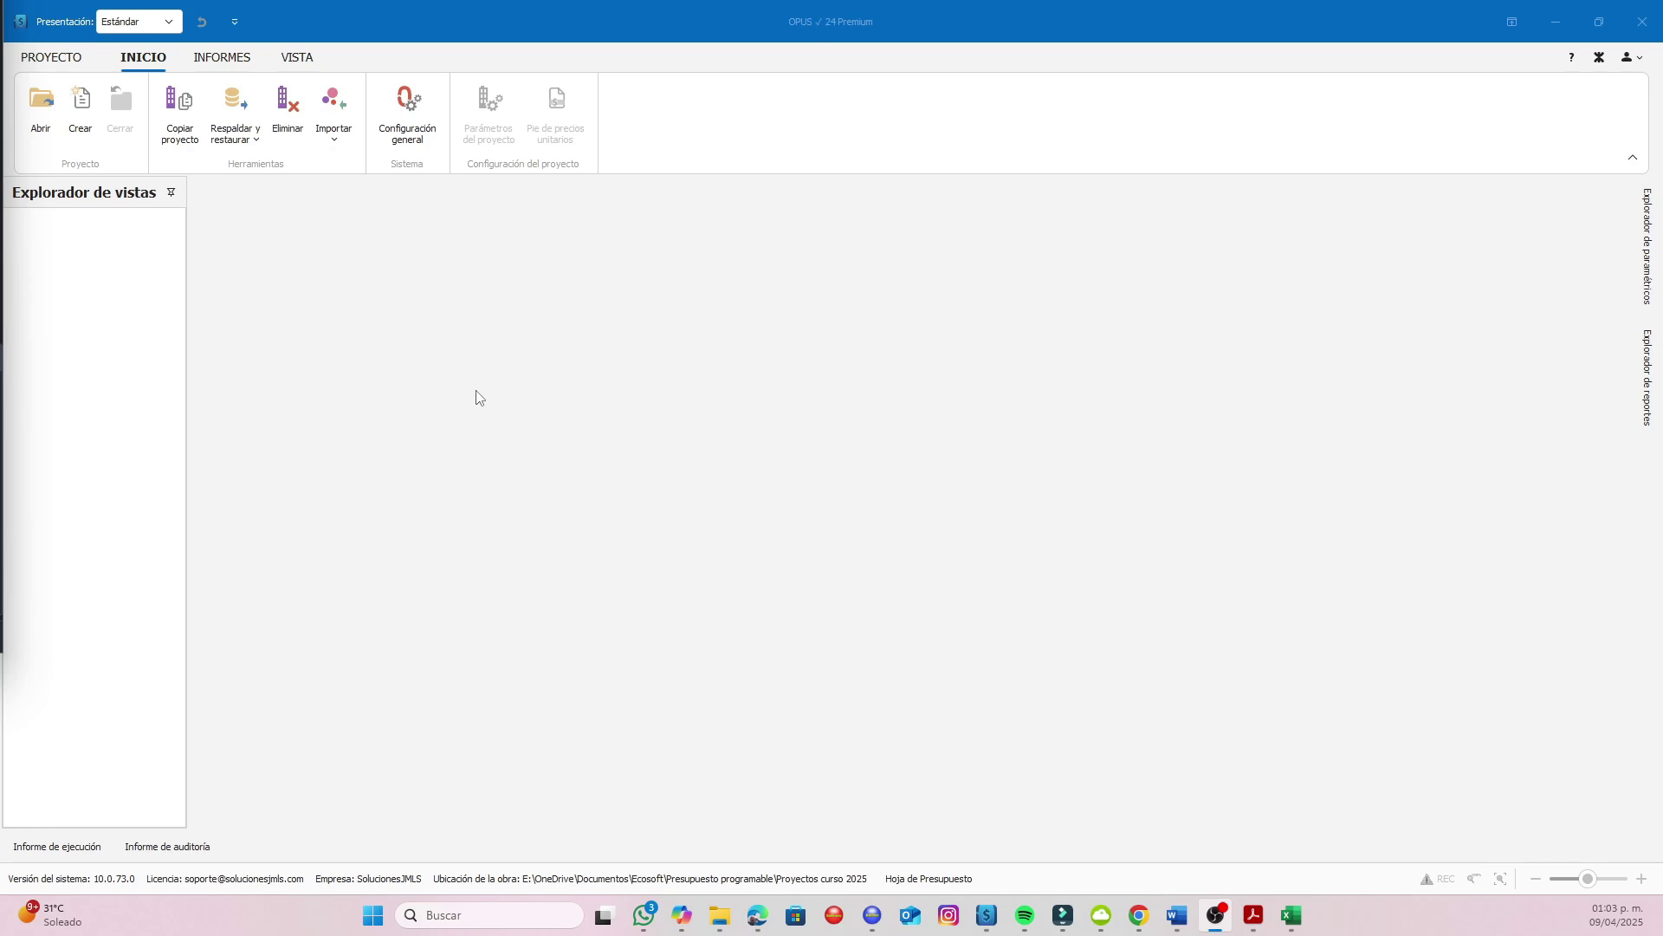
Step: In the general configuration, change the default data repository to the Proyectos 2025 folder under Ecosoft\Presupuesto programable
click(410, 121)
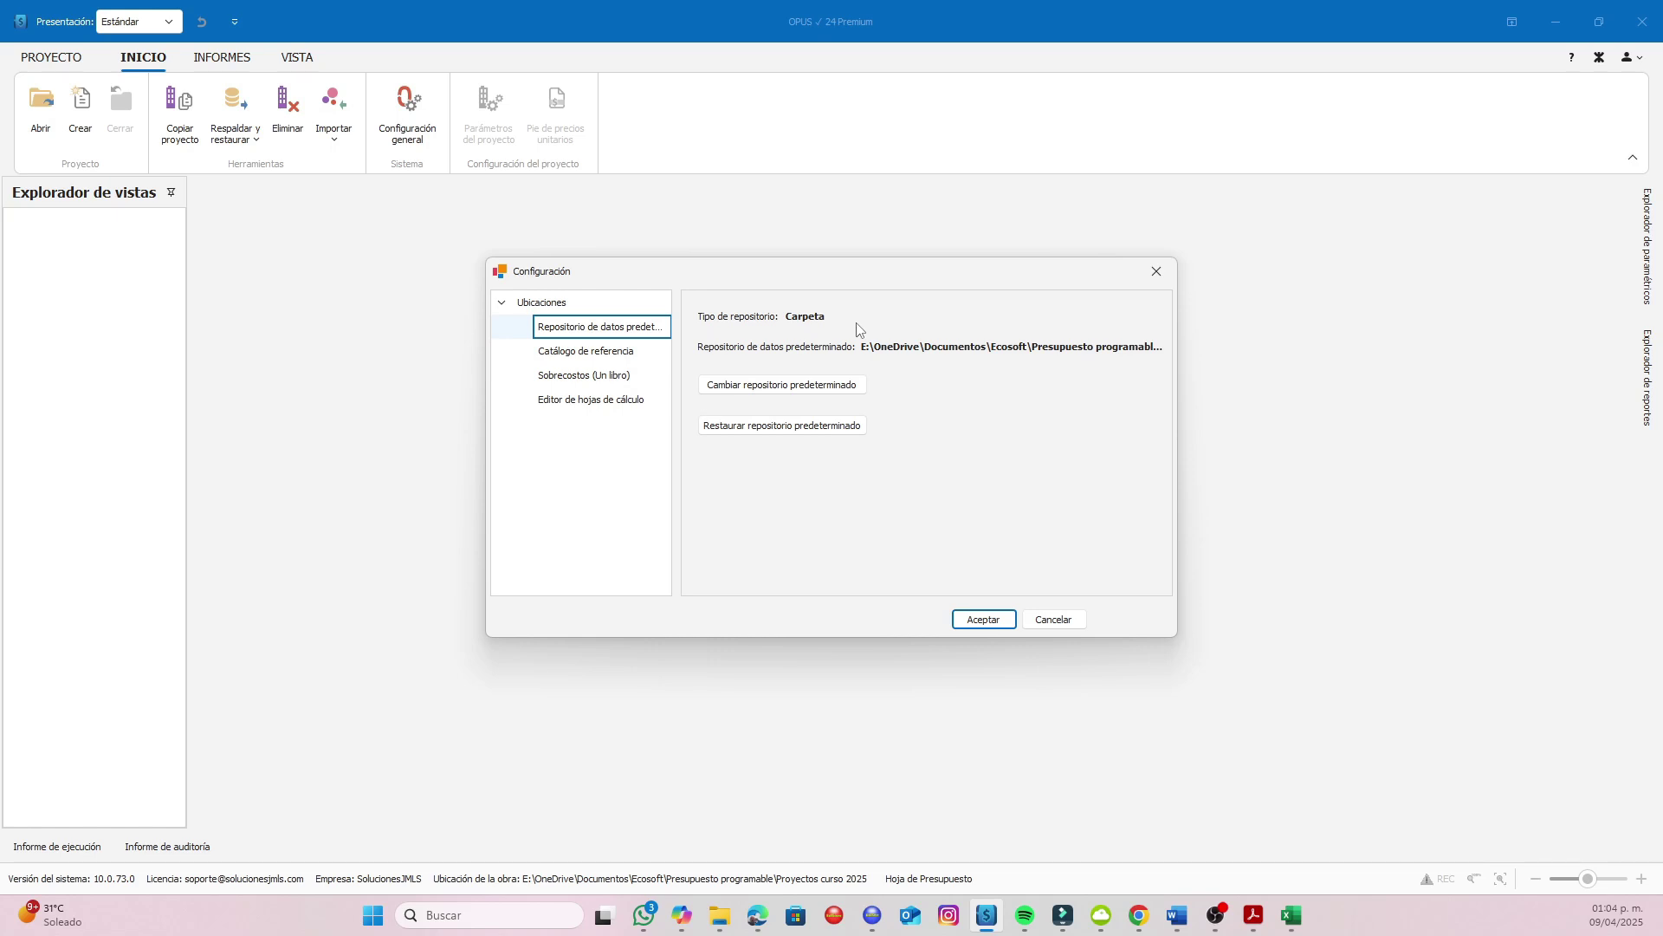
click(784, 393)
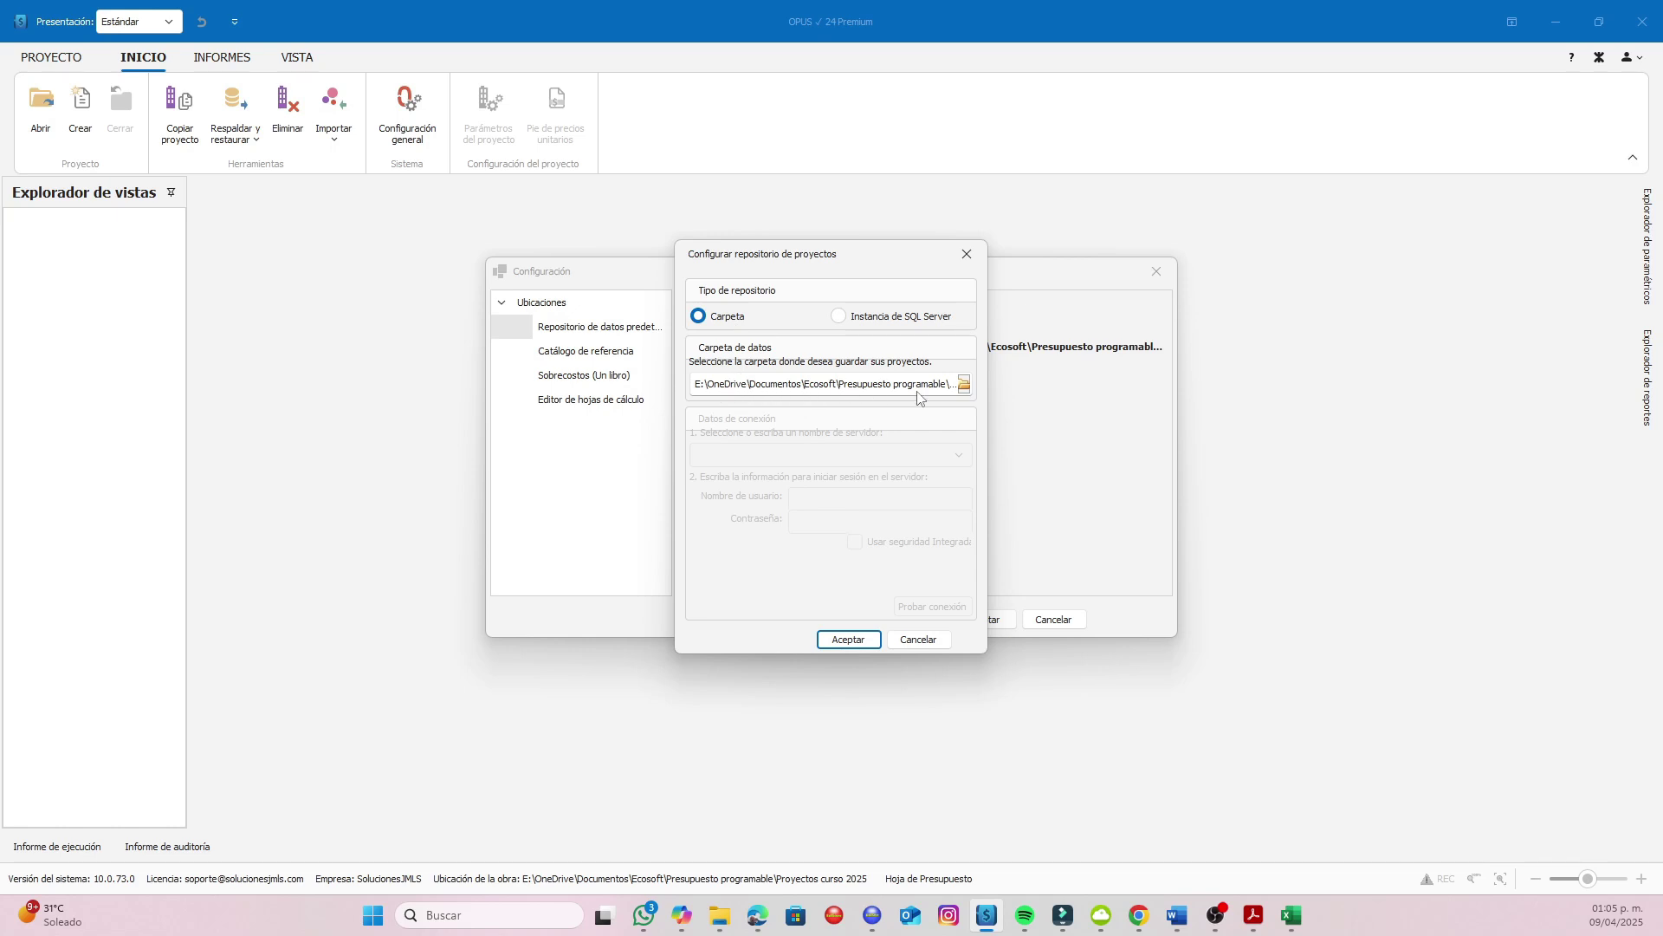
click(964, 388)
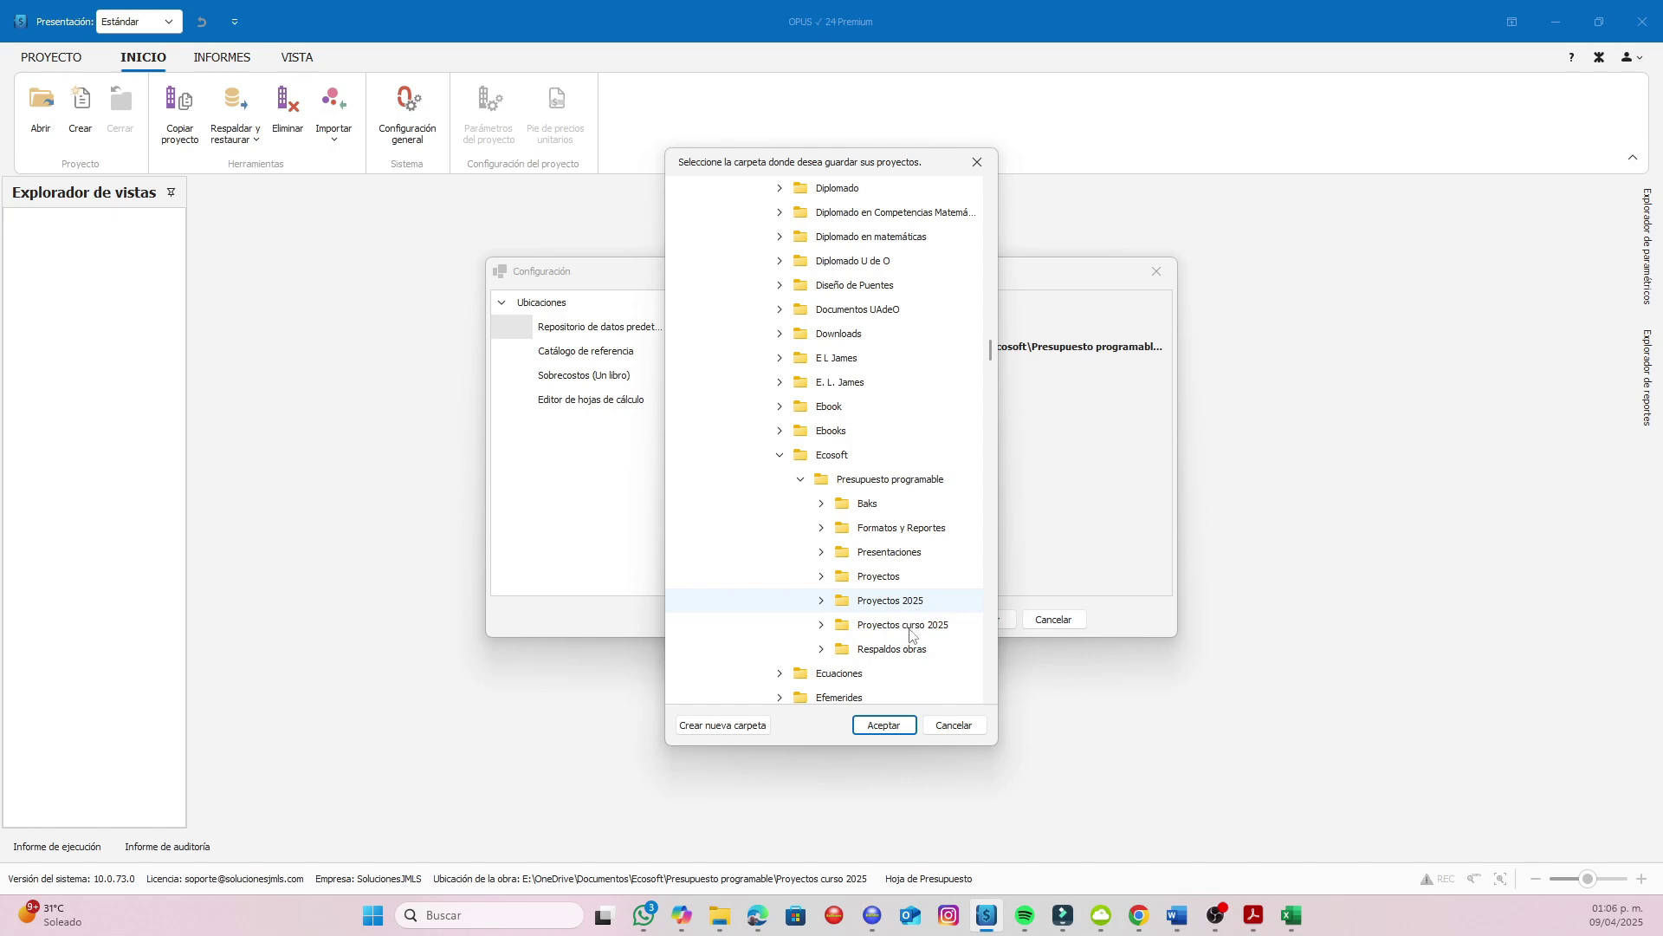
click(875, 578)
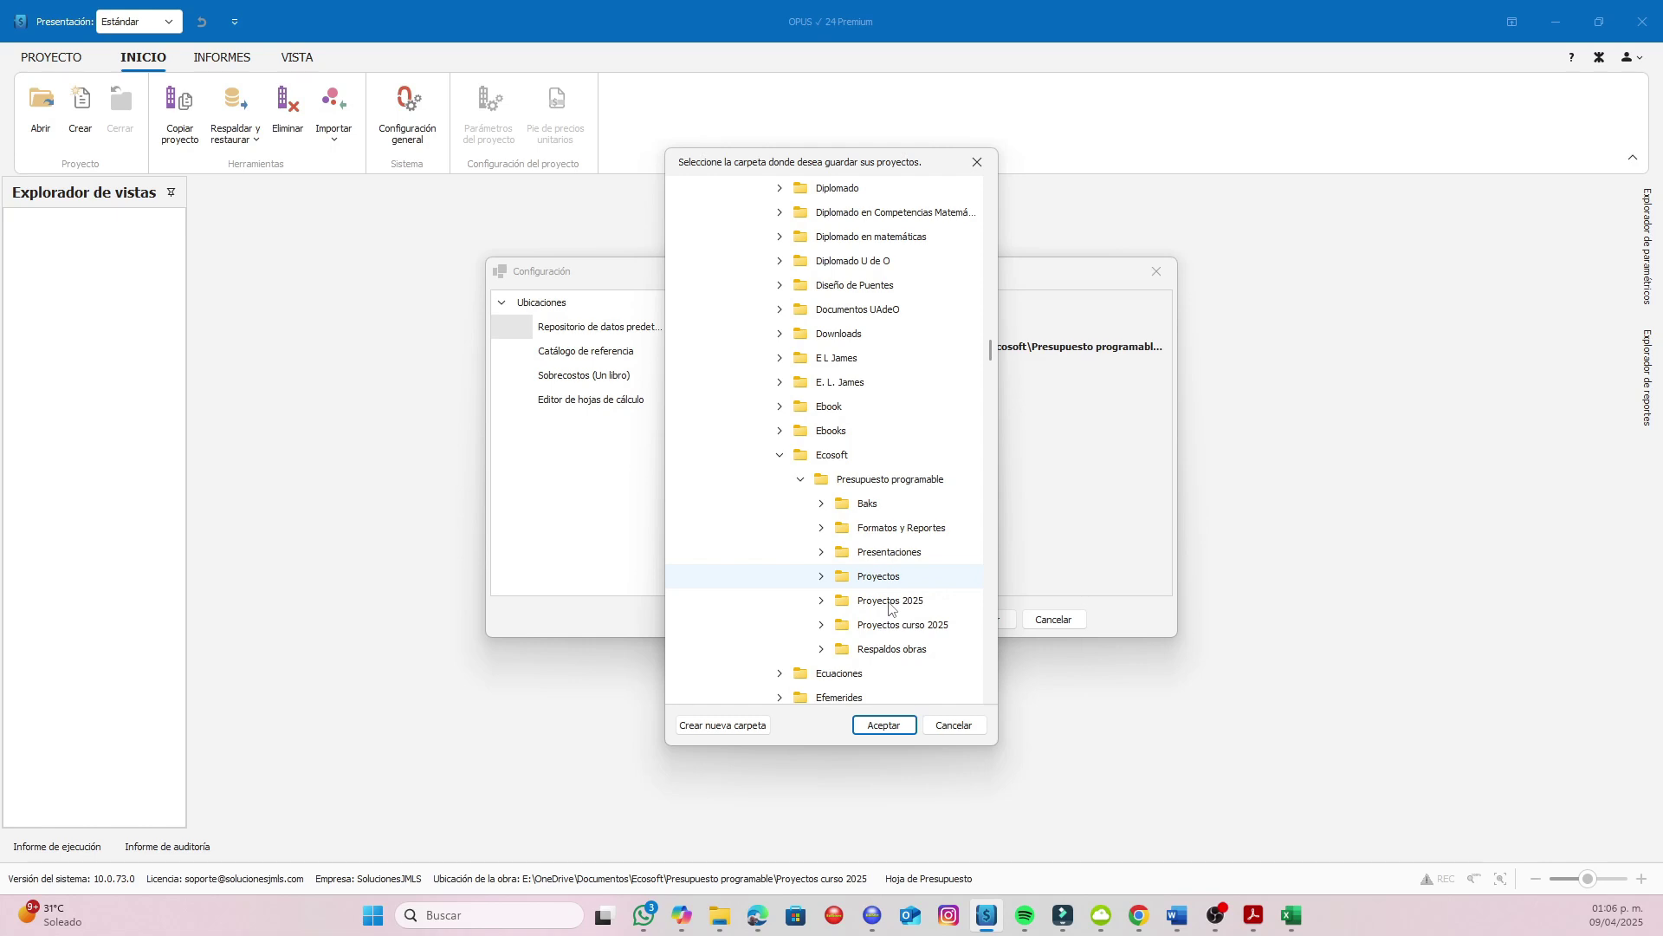
click(890, 606)
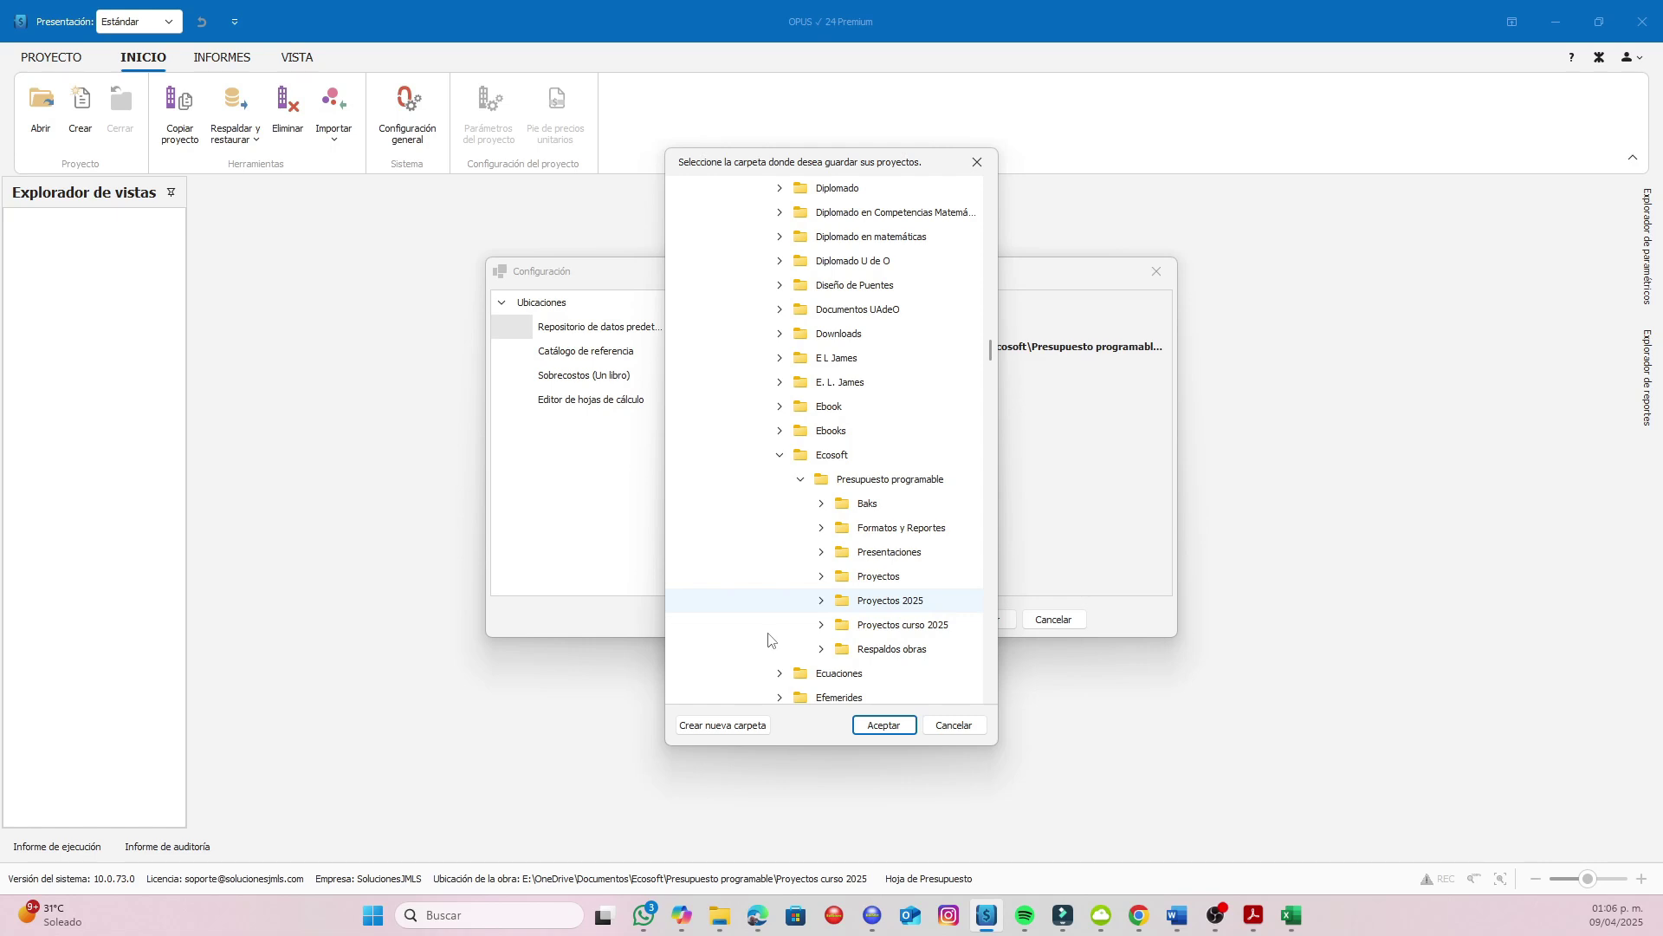
click(885, 725)
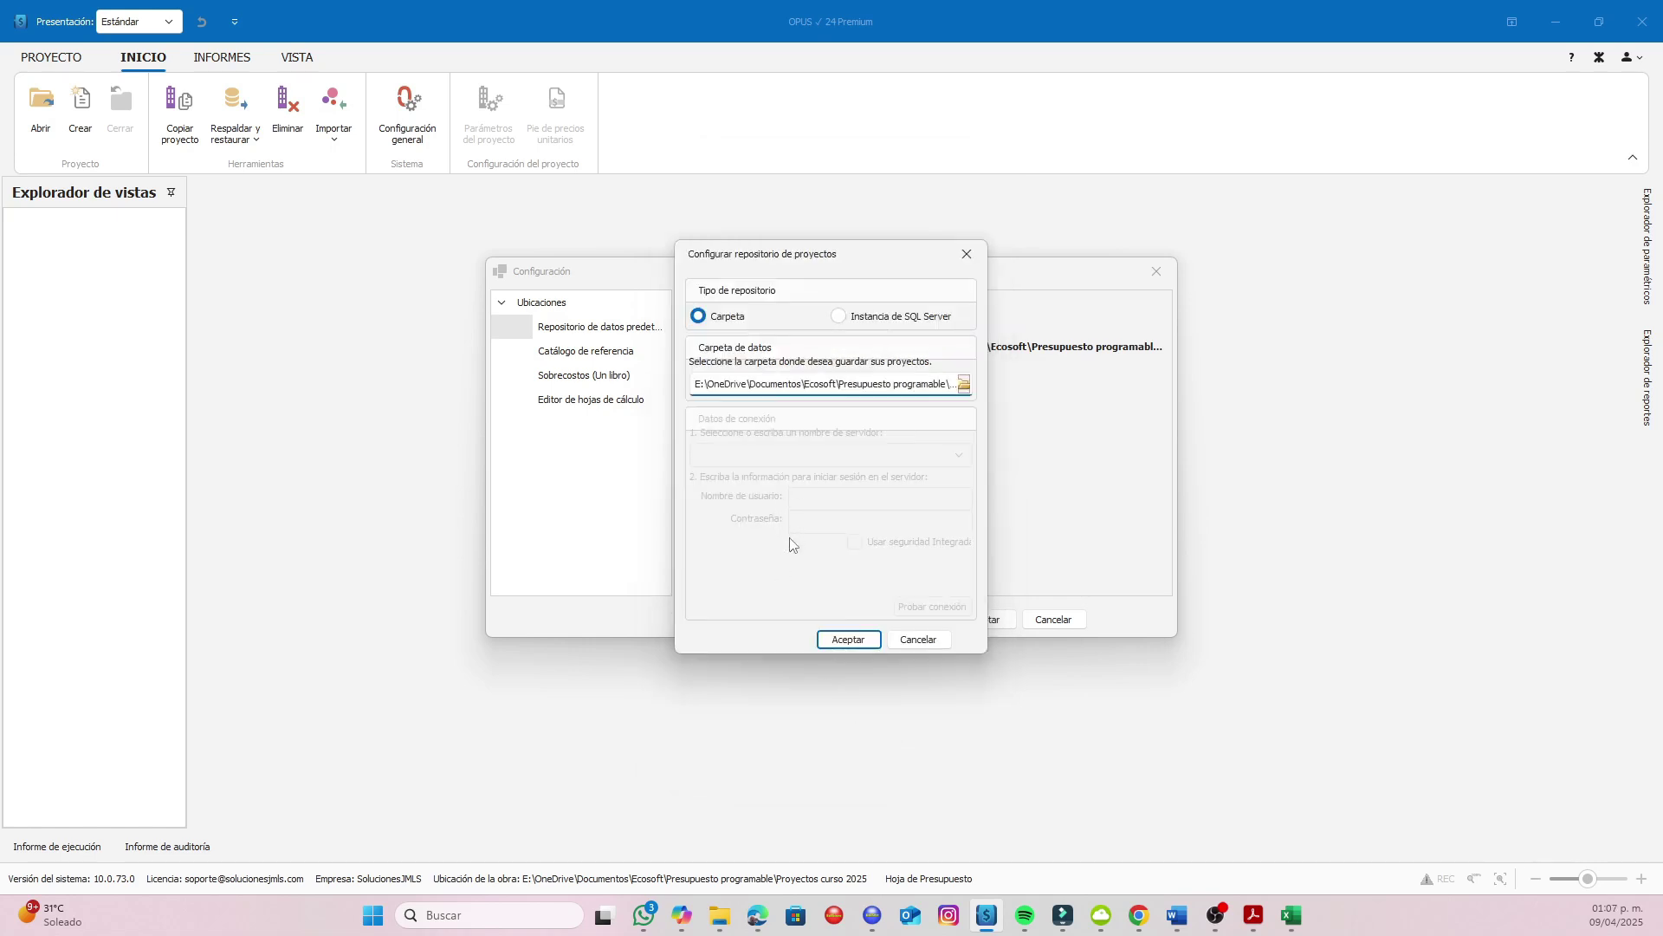
click(845, 640)
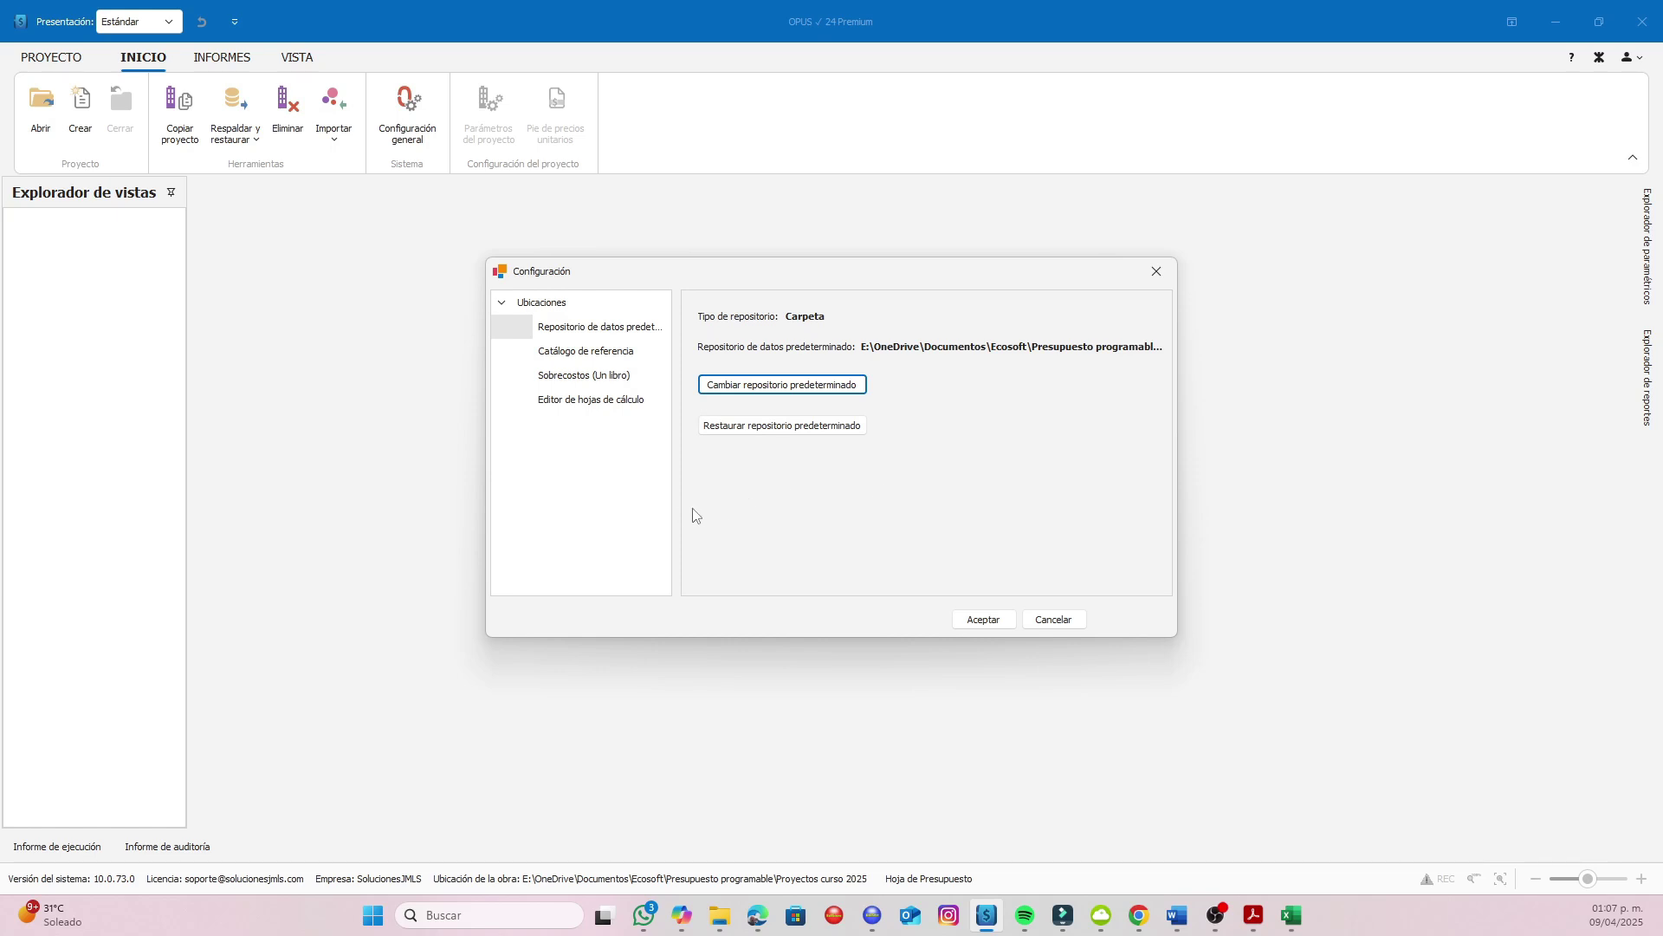
Step: Review the reference catalogue settings and its project picker without choosing another catalogue
click(583, 359)
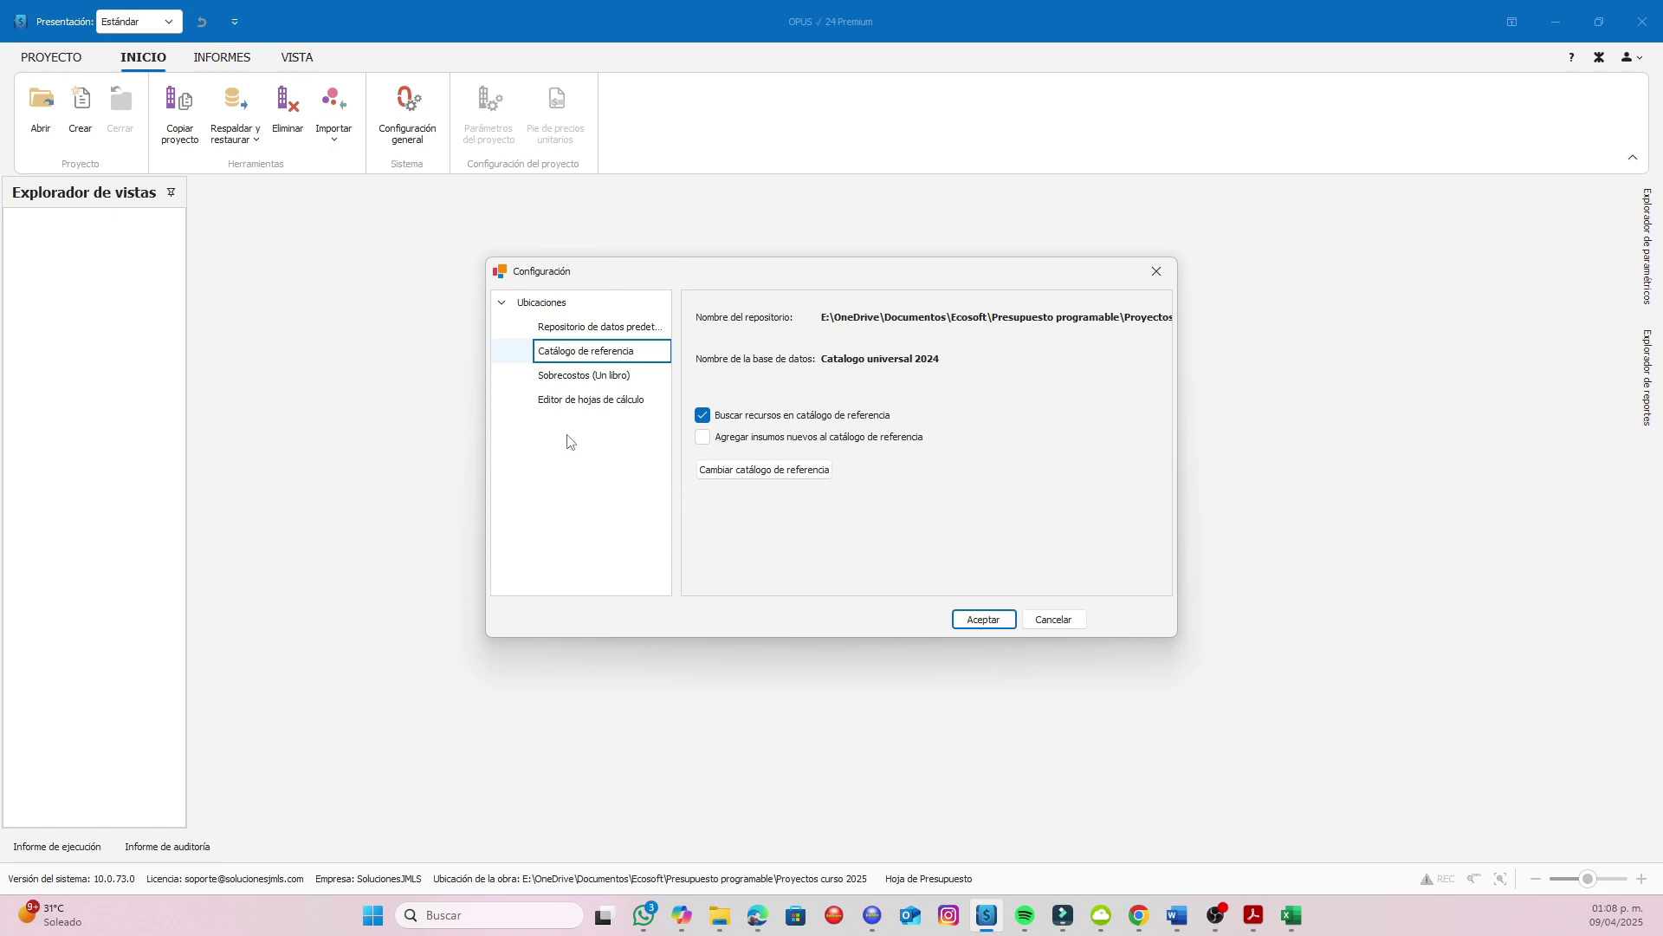
click(759, 472)
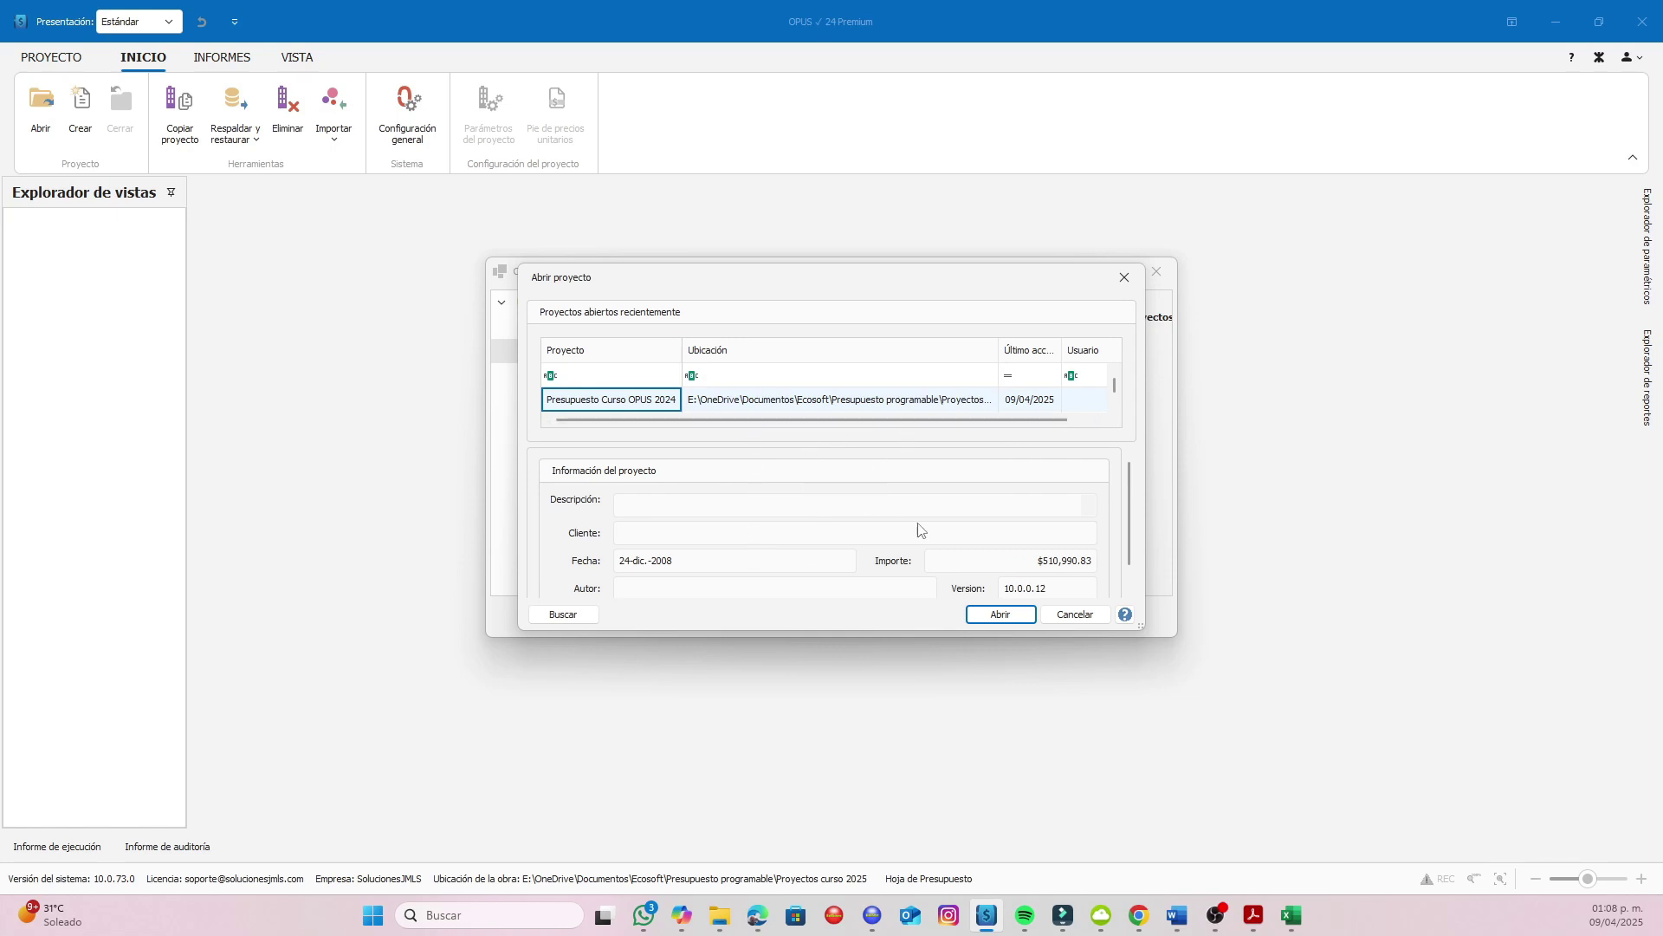
click(1076, 614)
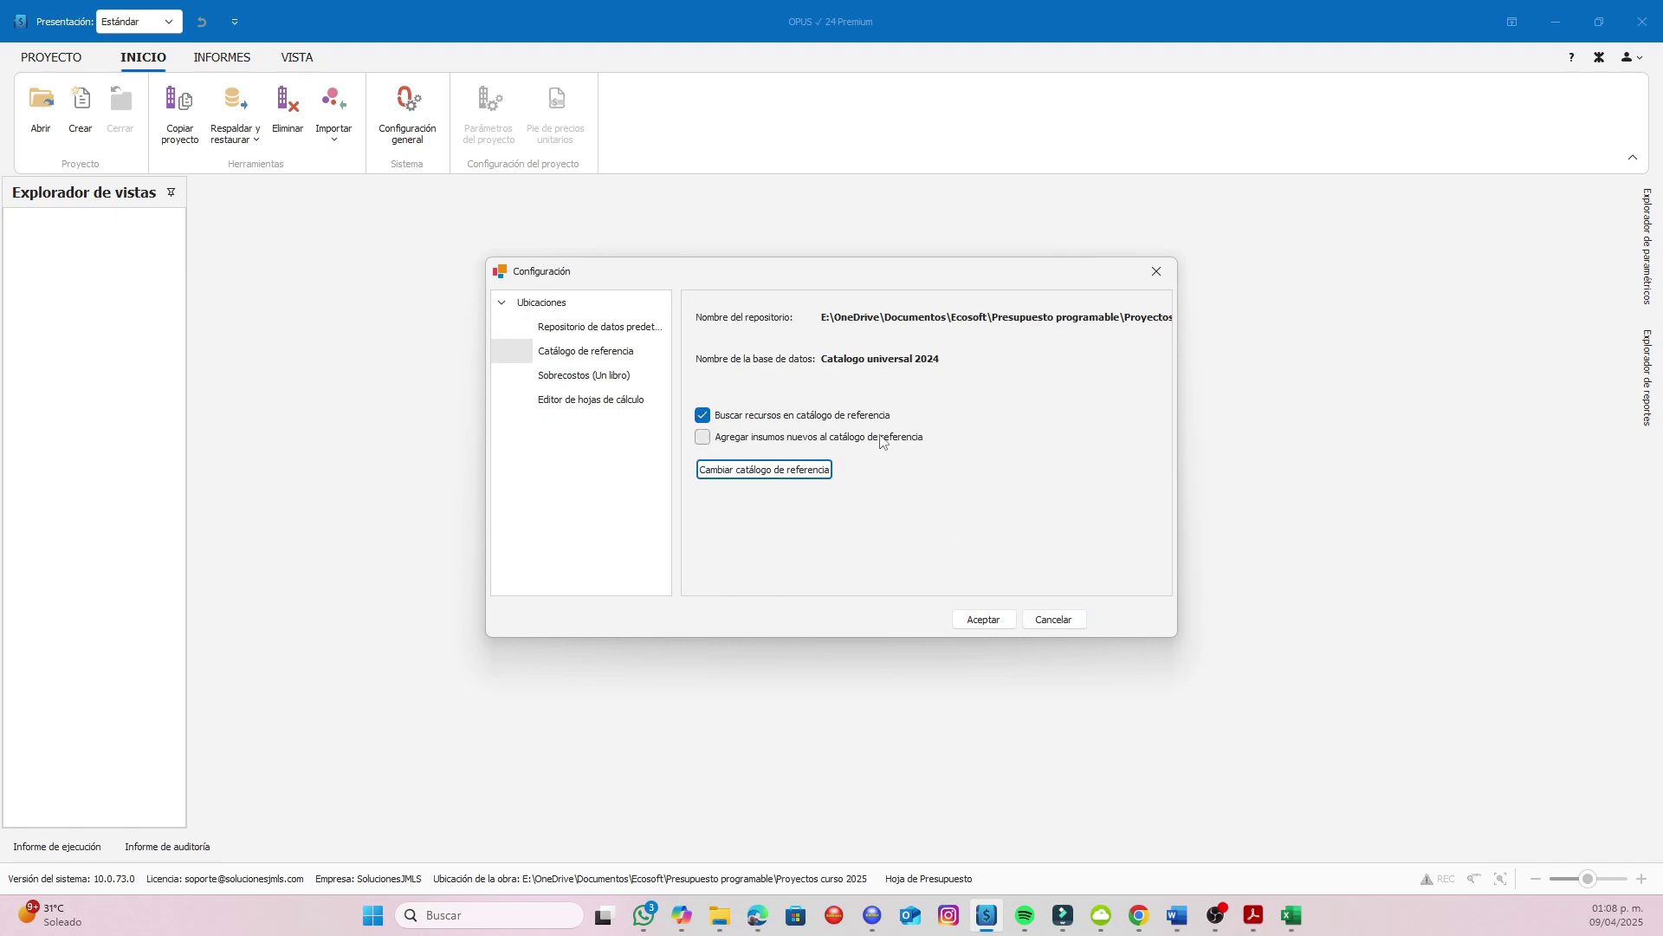
Step: Check the default template setting for Sobrecostos (Un libro), and switch to the Sobrecostos estandar.sob.xls workbook in Excel
click(571, 381)
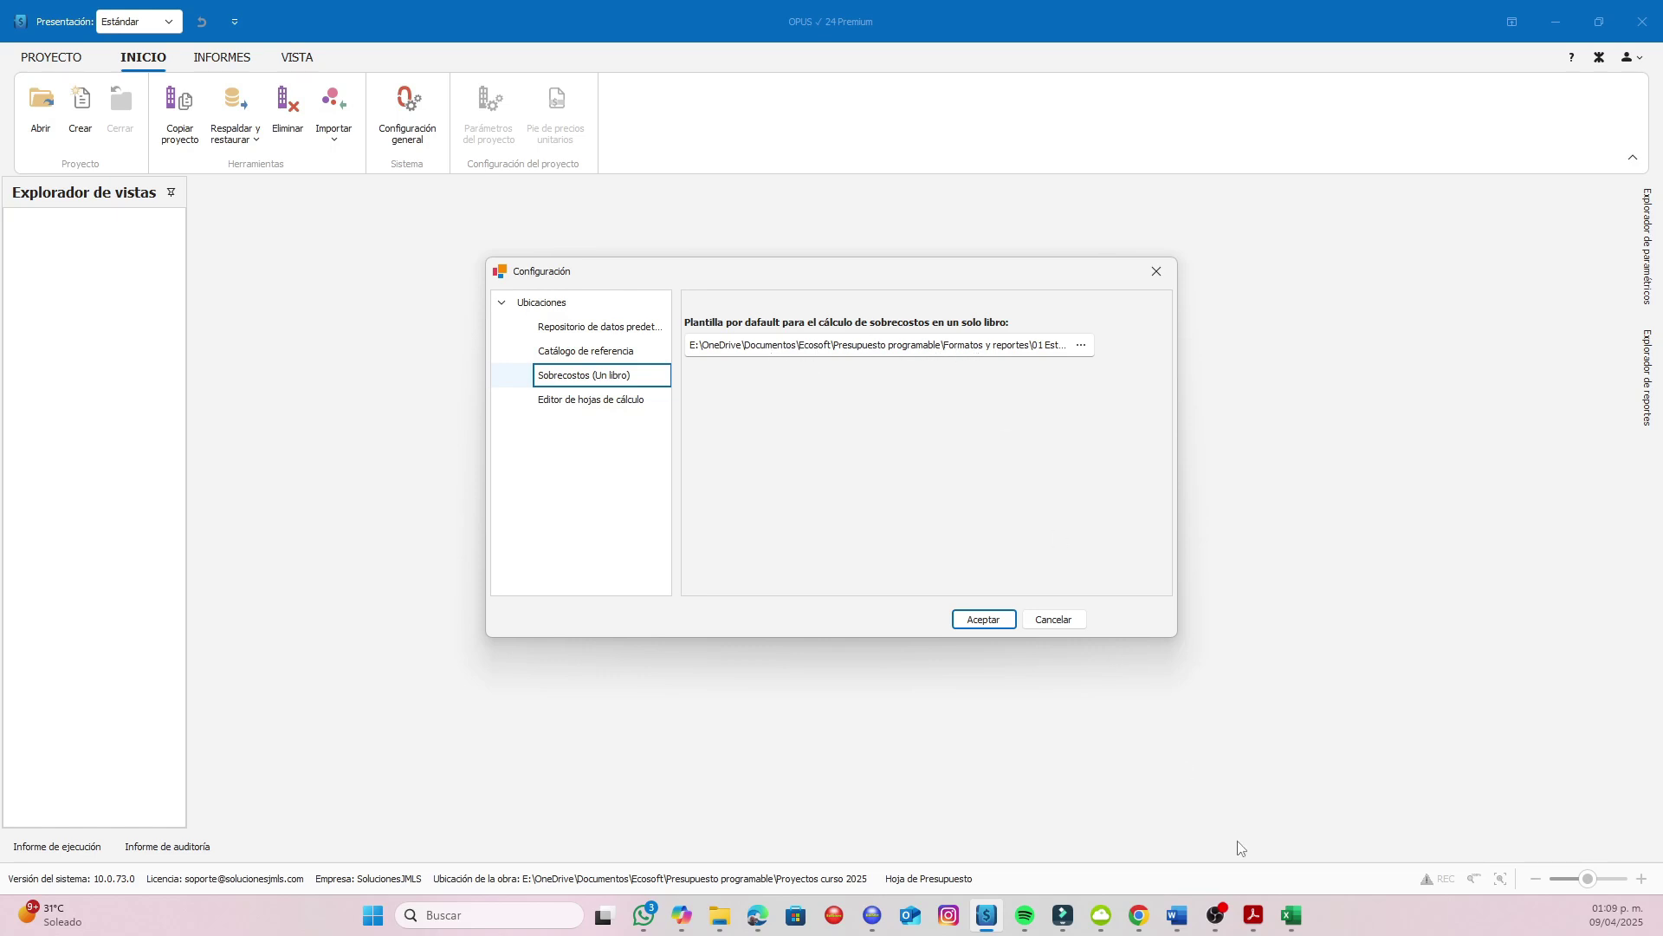
click(1291, 920)
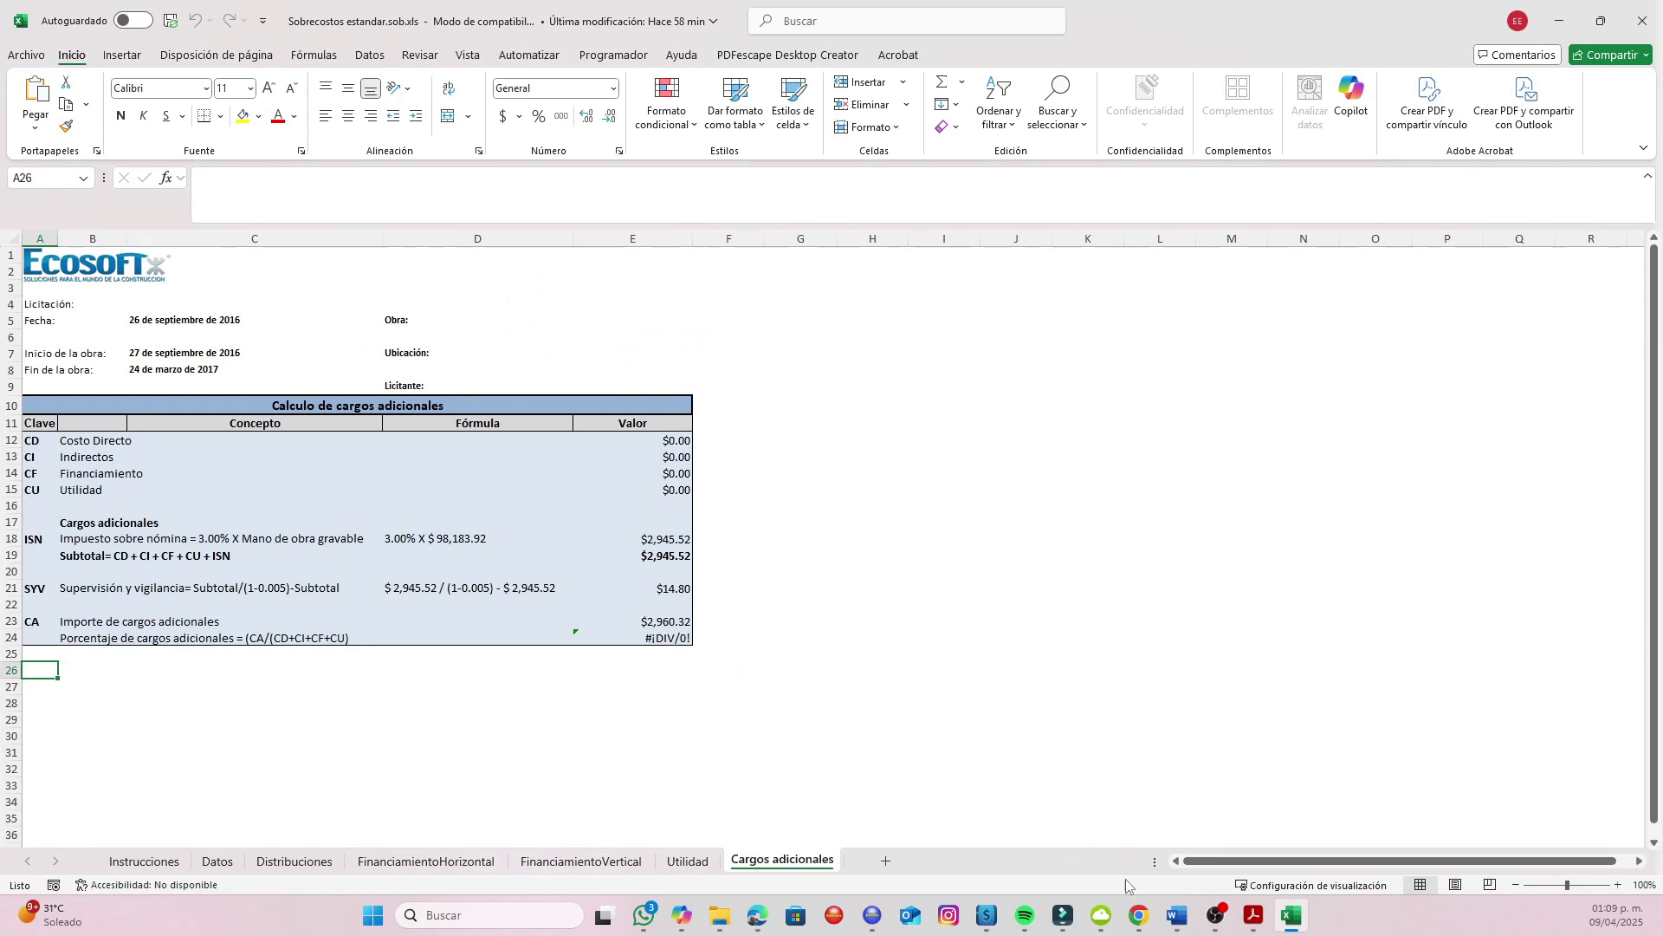
Step: Switch back to OPUS, review the default spreadsheet editor choices, keep Microsoft Excel, and accept the general configuration
click(986, 923)
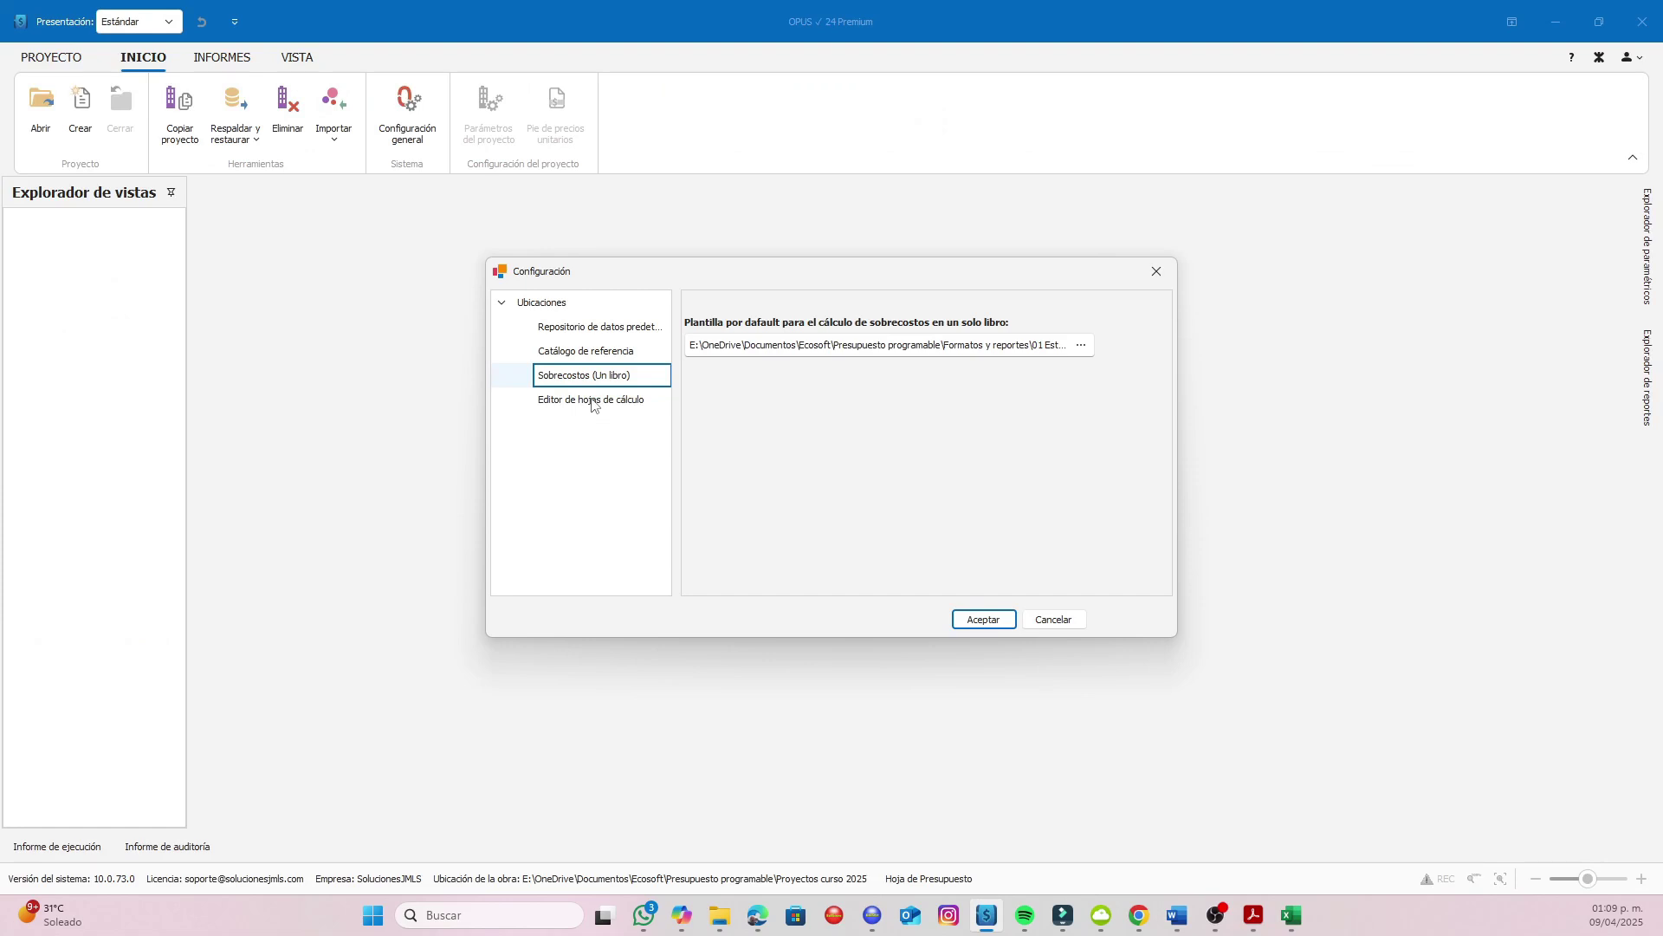
click(593, 403)
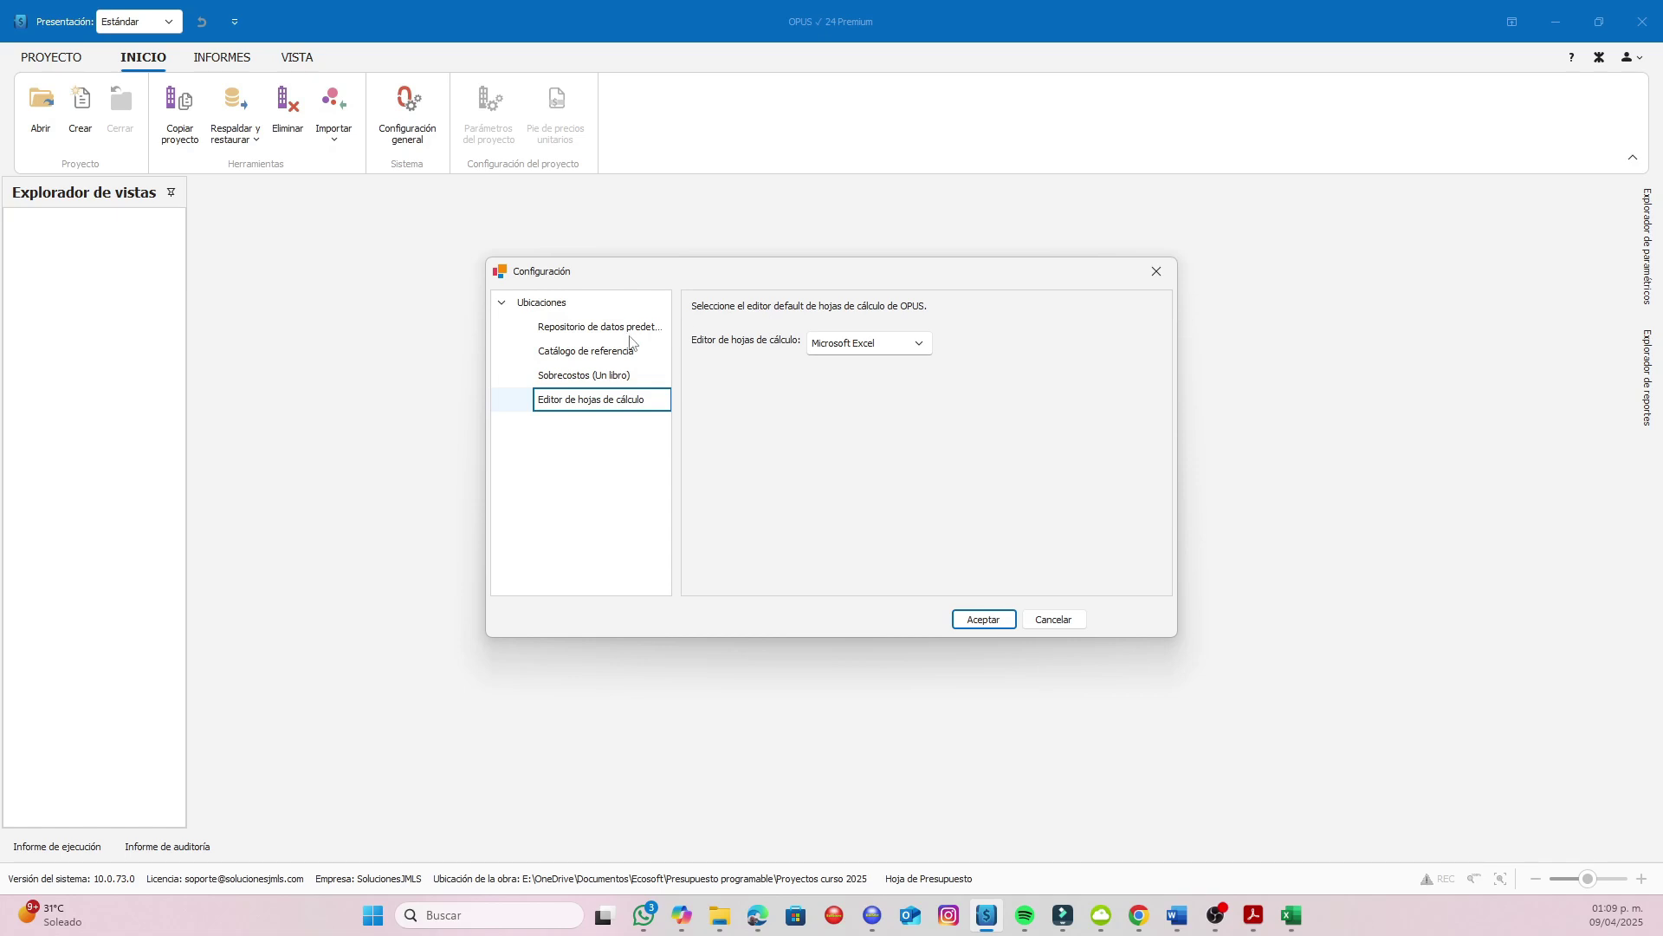
click(920, 345)
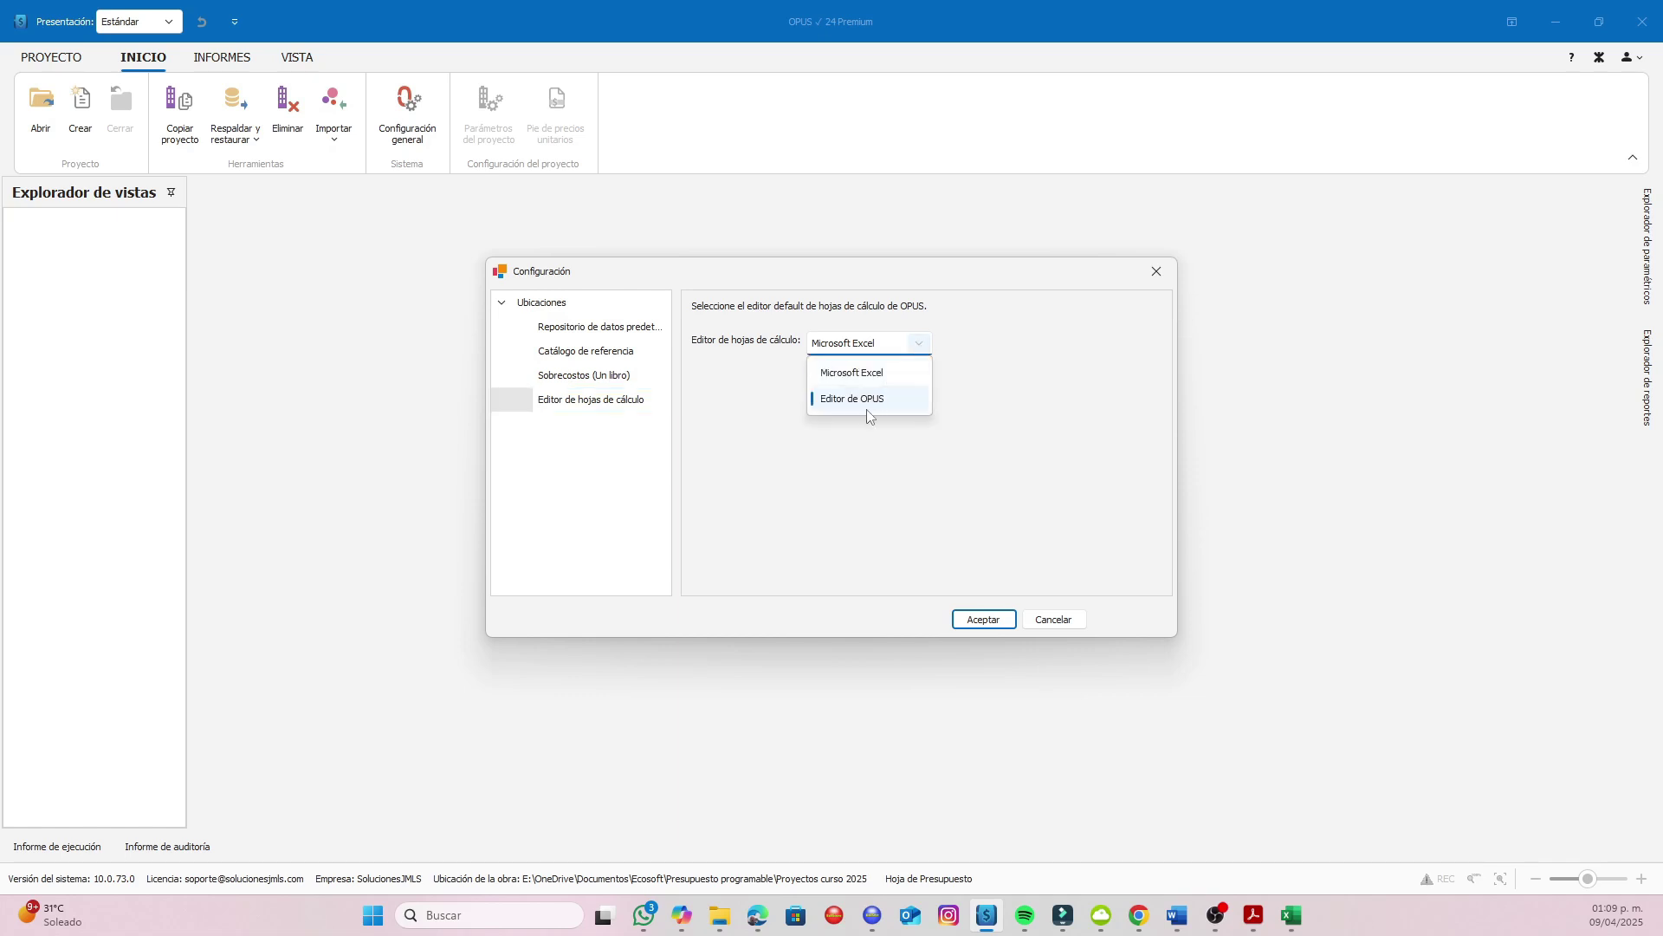
click(763, 448)
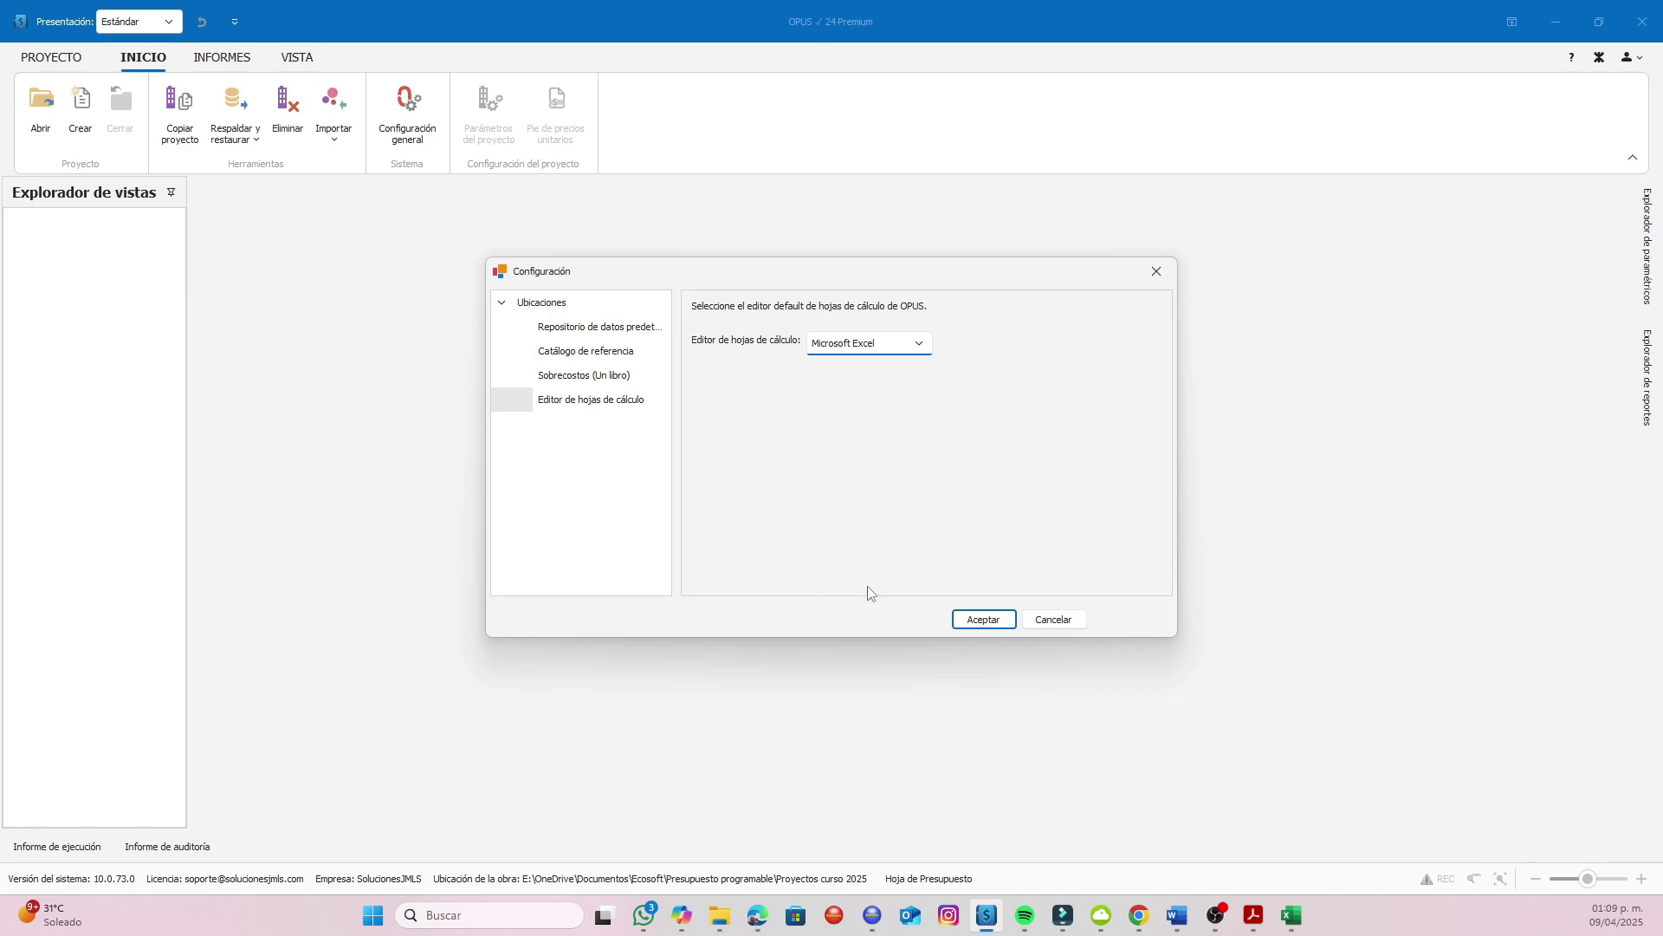
click(984, 620)
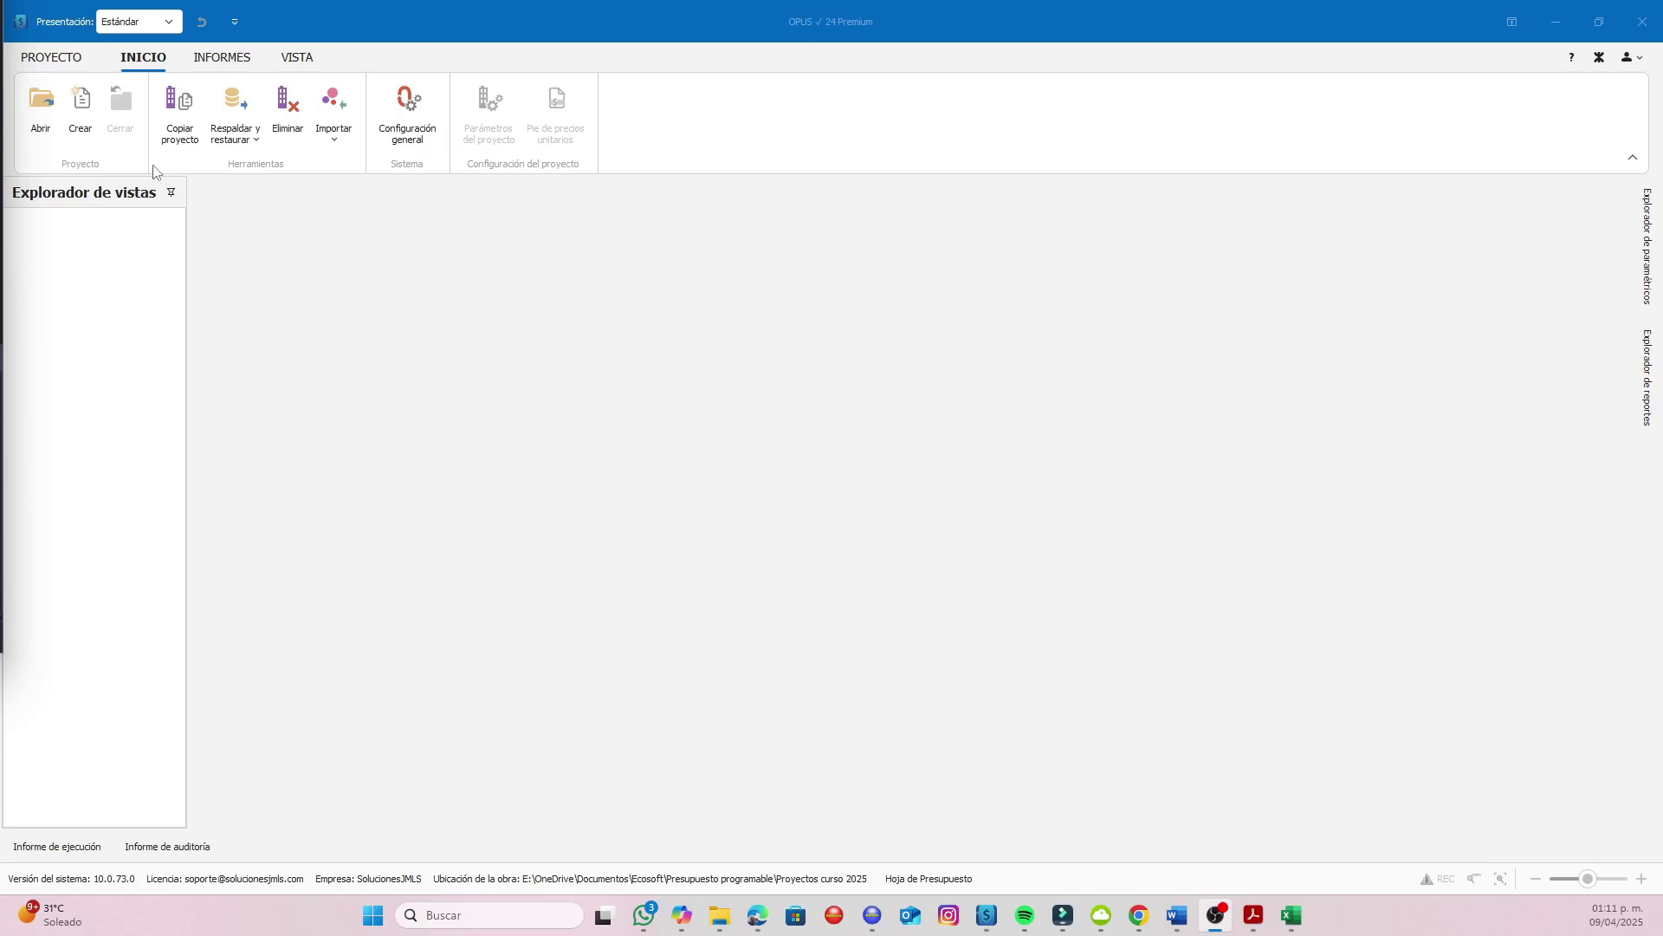
Step: Review the available project commands, including copying, backing up and restoring, importing and exporting, without running any
click(54, 58)
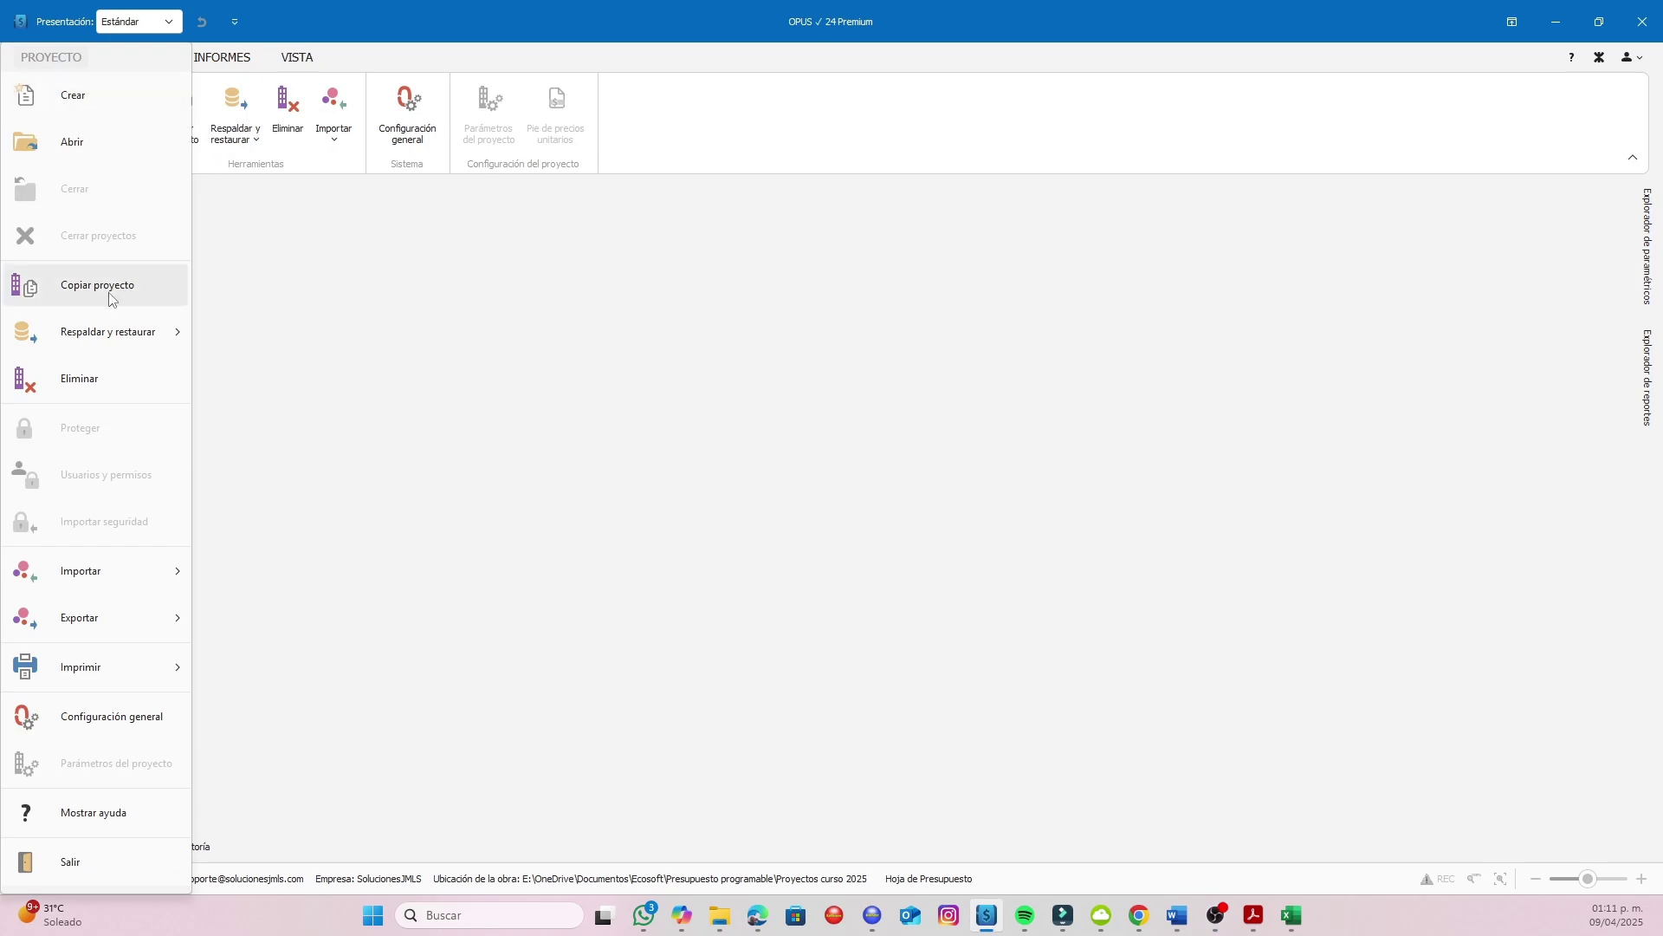
mouse_move(130, 354)
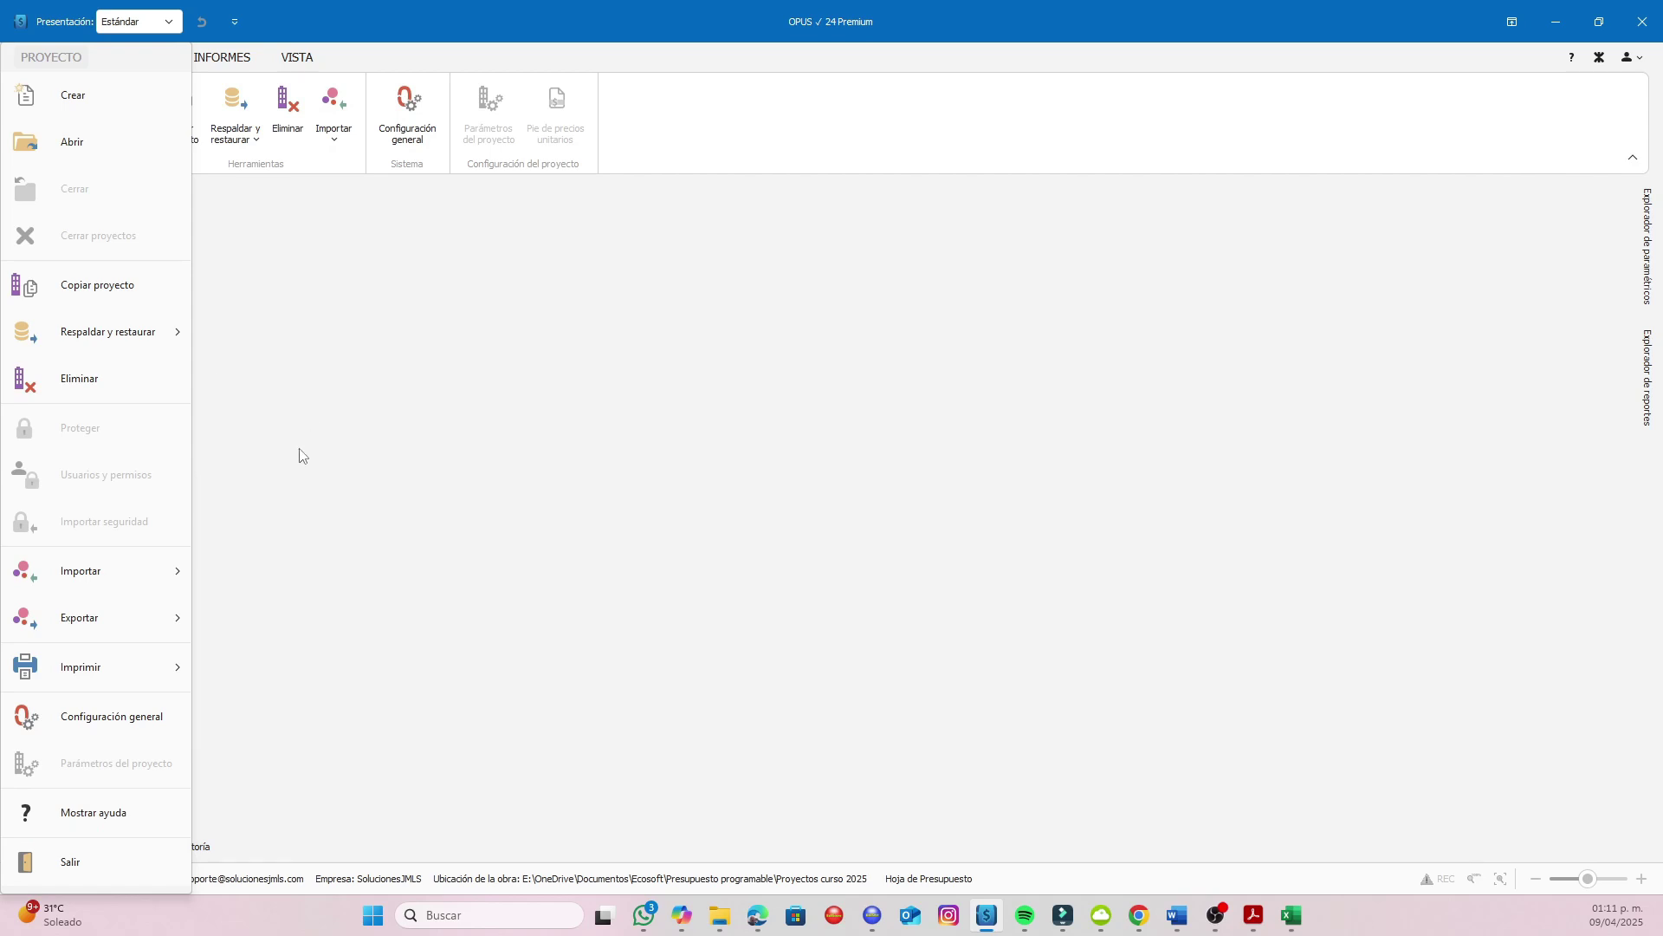
click(326, 488)
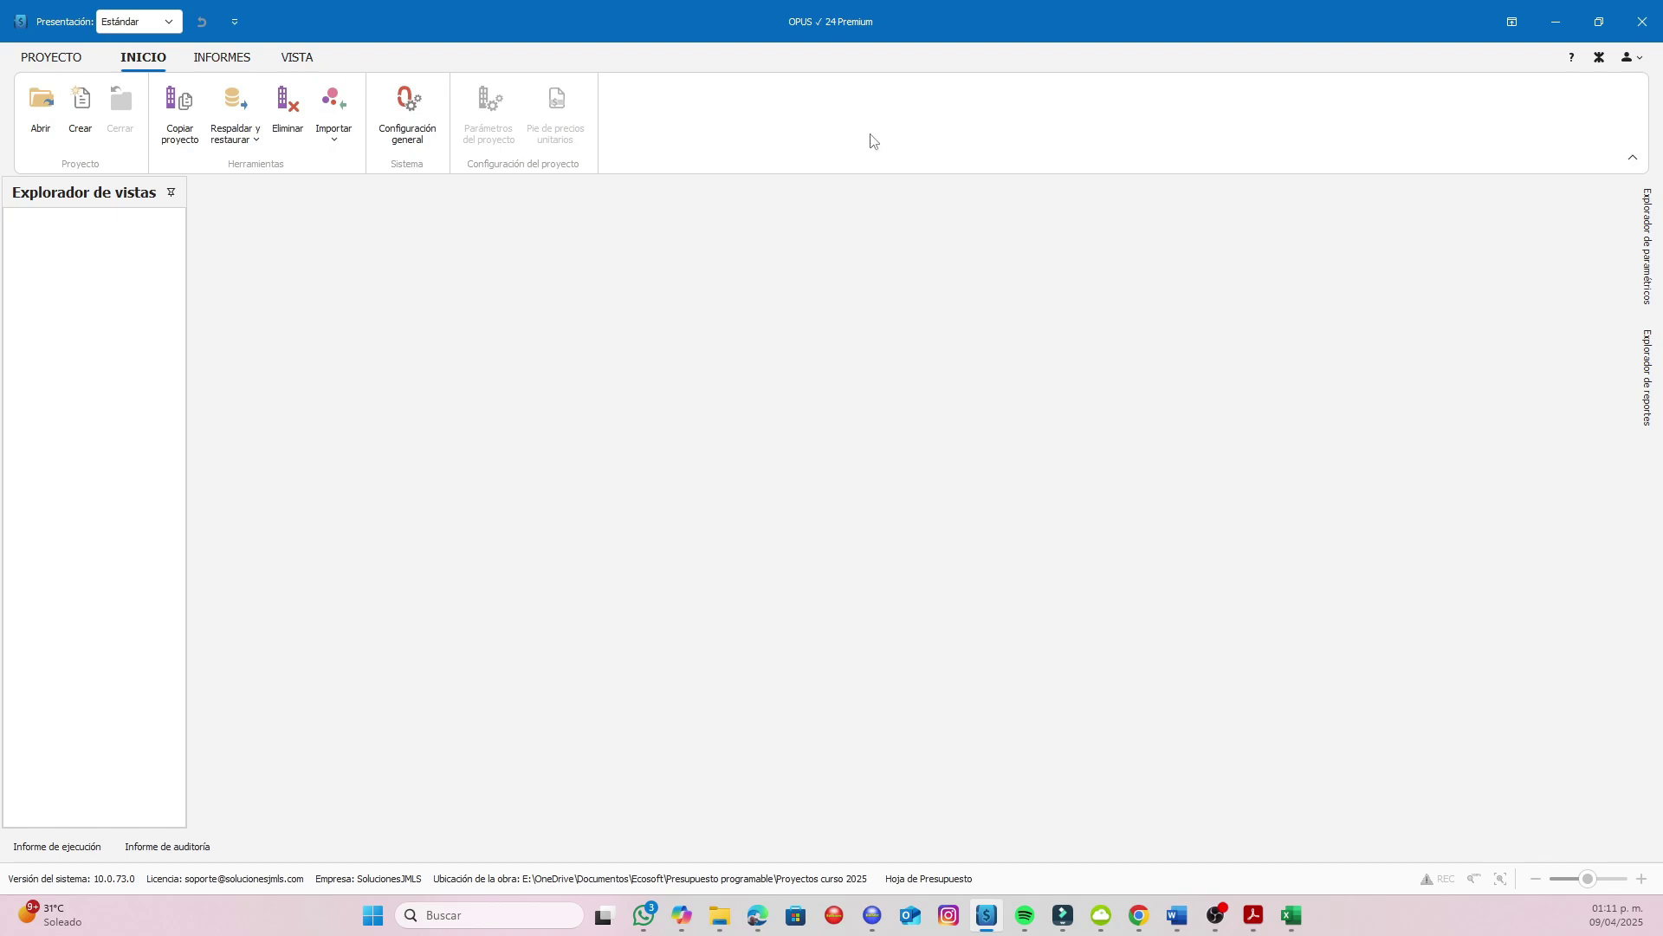
Step: Collapse the ribbon to its compact single-row layout and look over the project commands again
click(1633, 157)
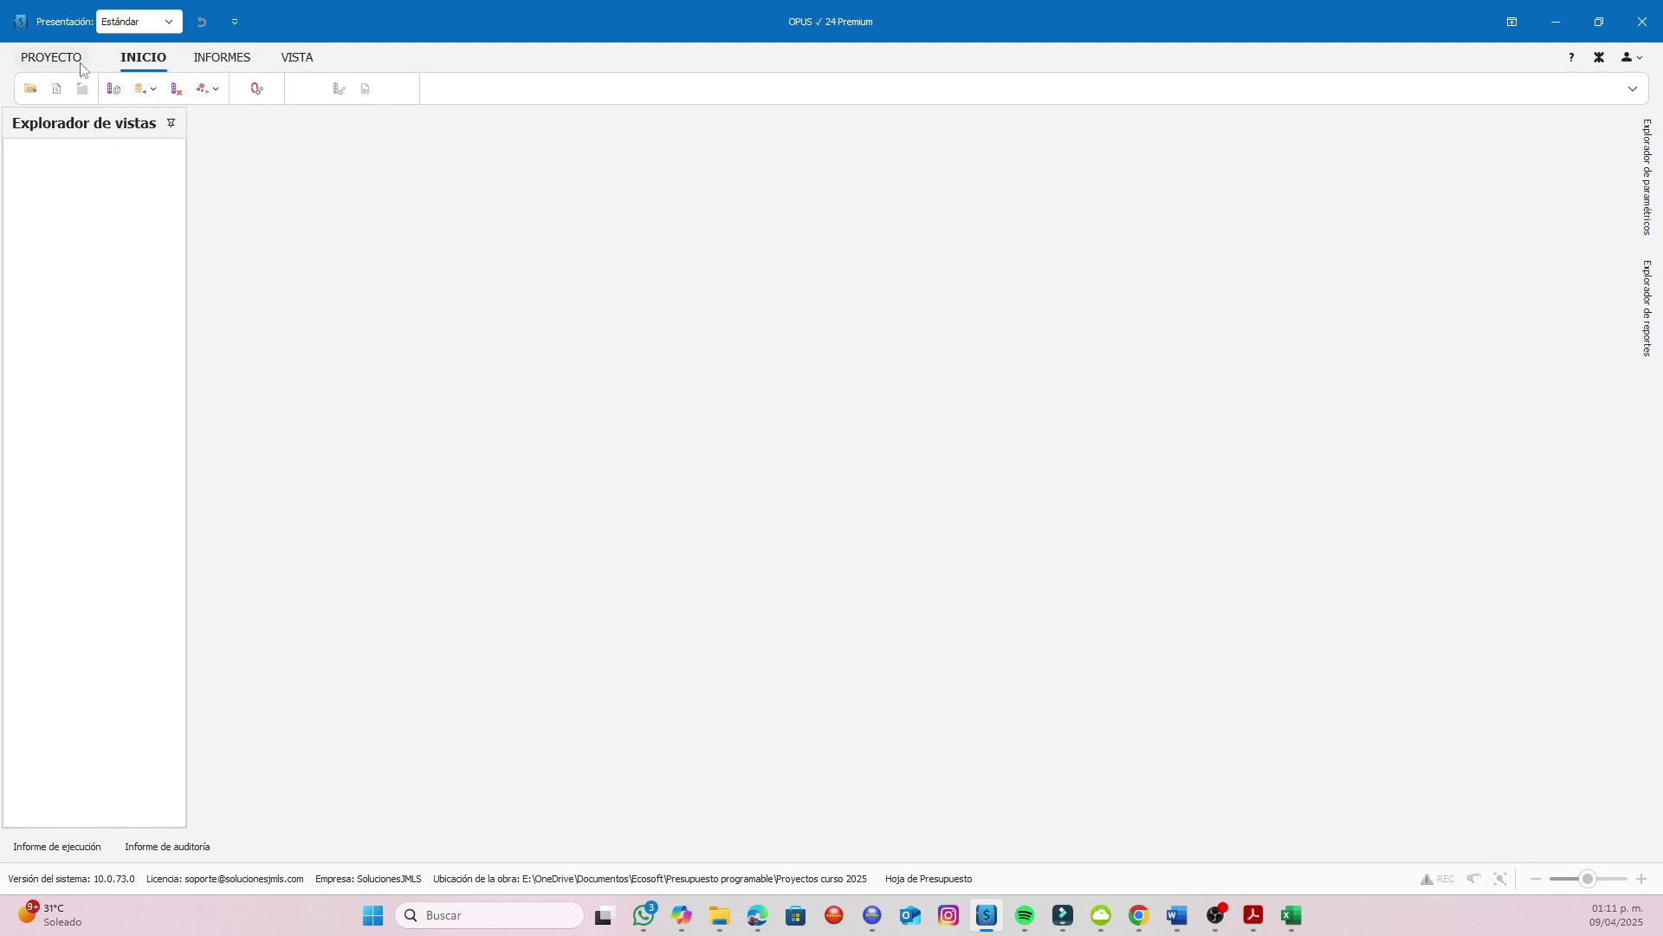
click(54, 60)
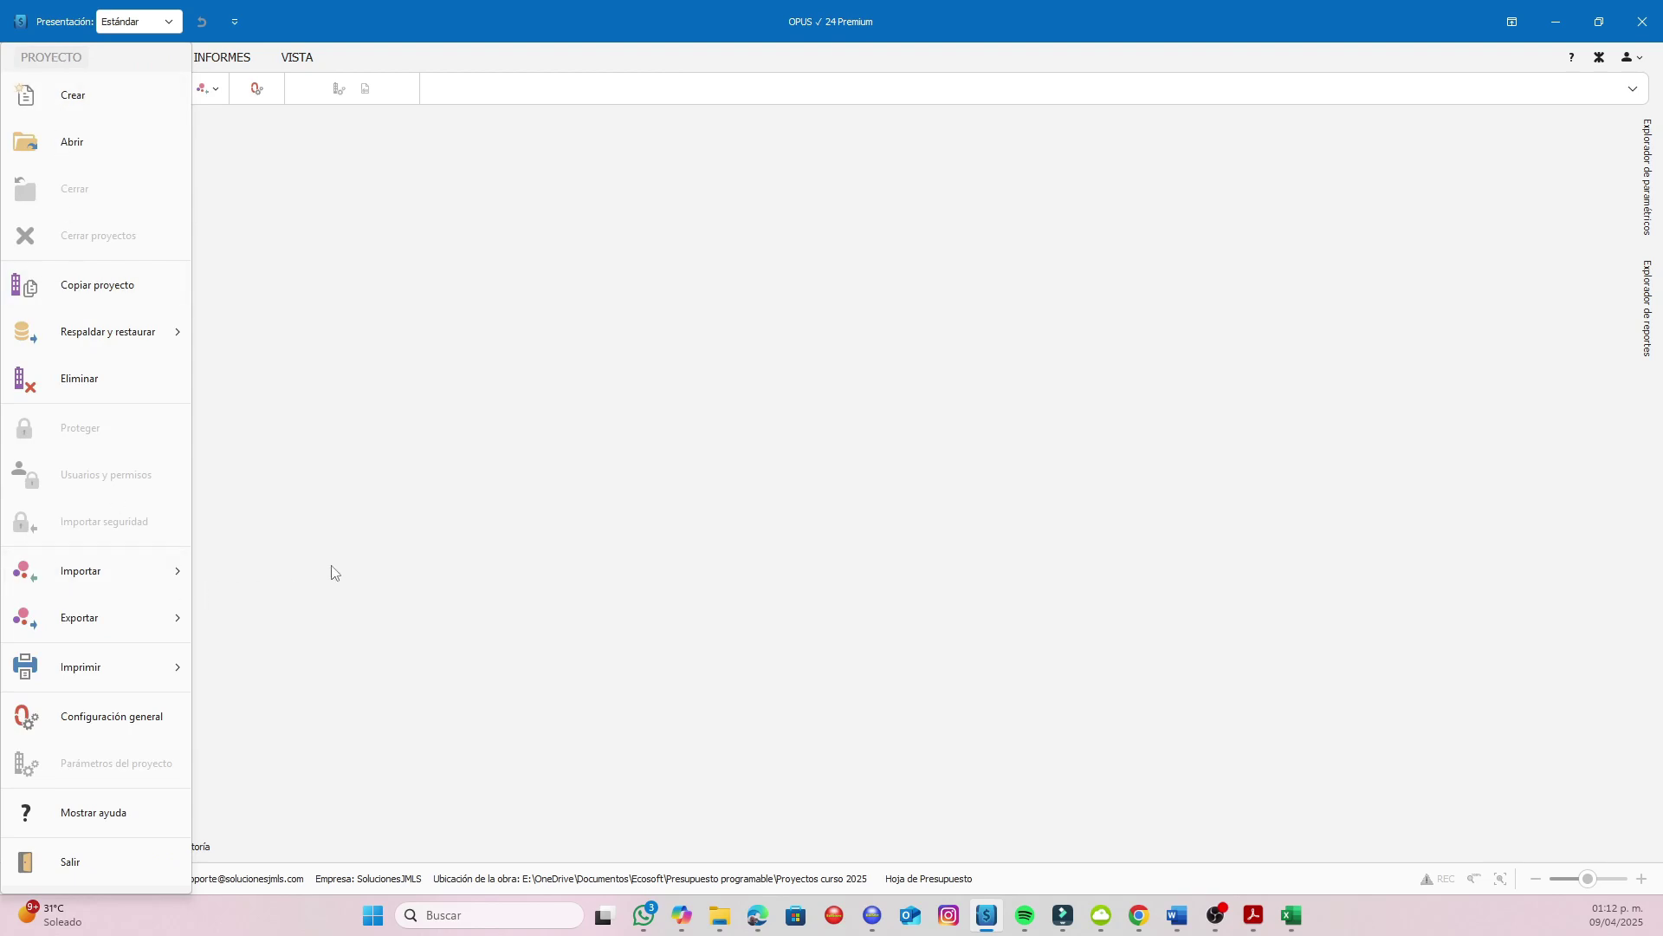
click(359, 556)
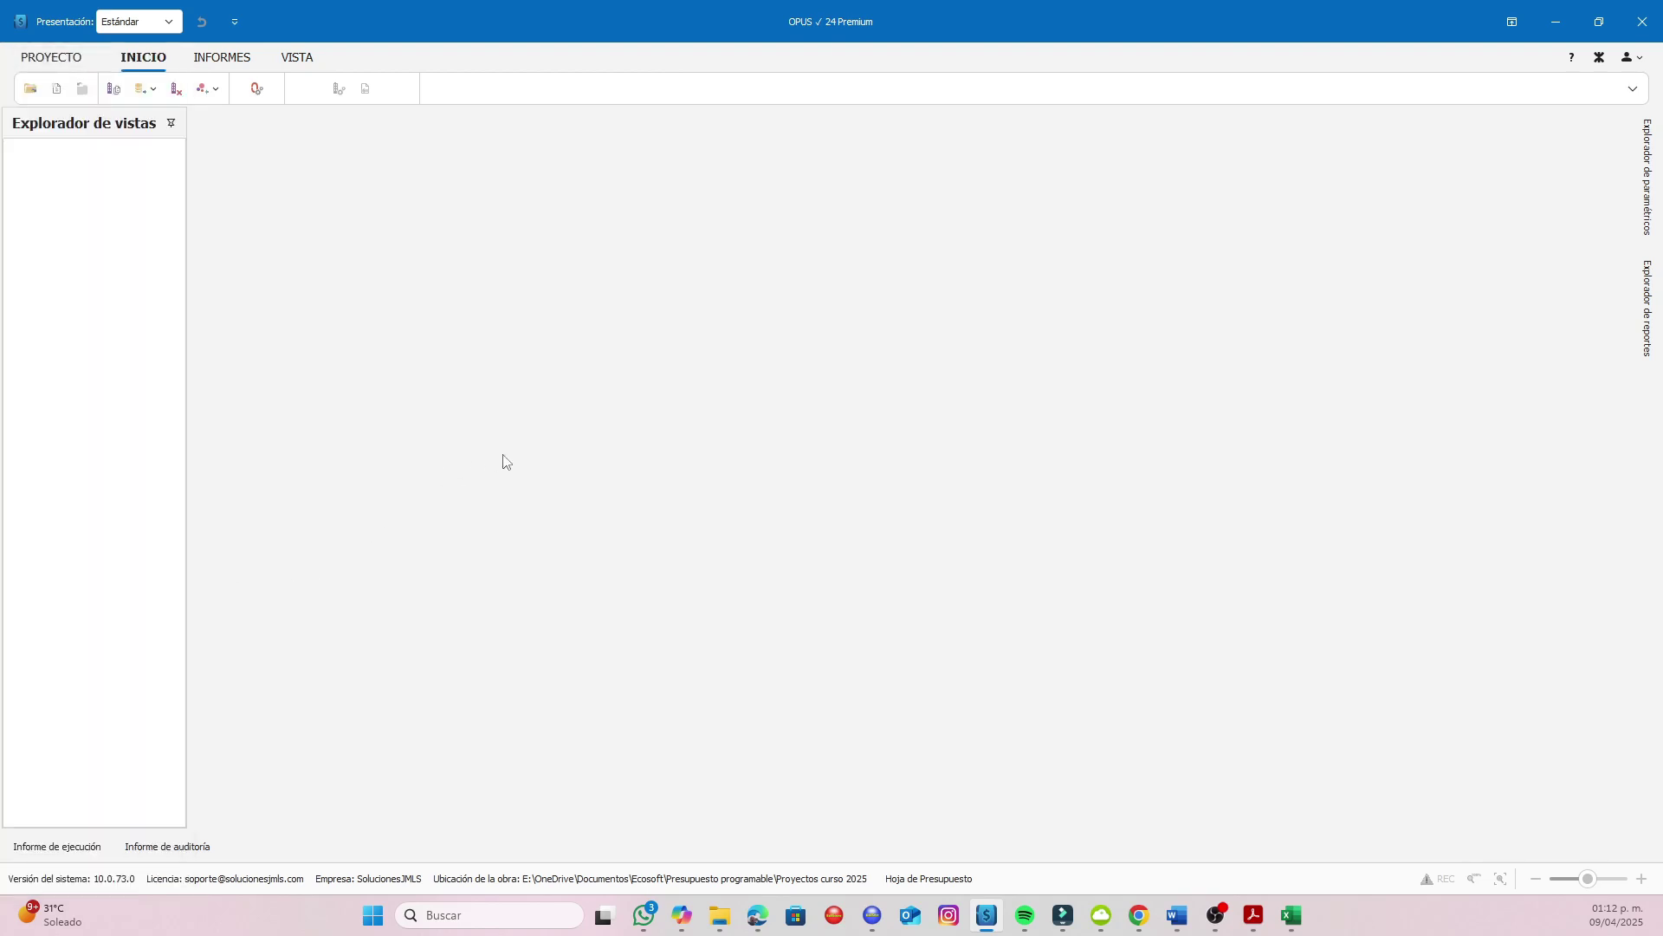